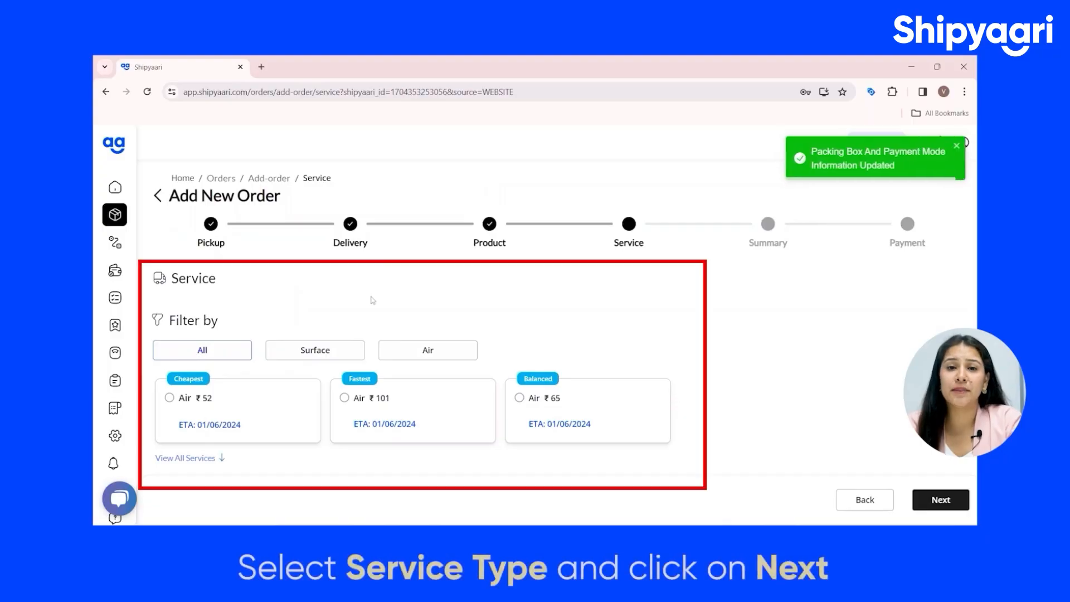
- Expand the full list of courier services, select the cheapest Air service at ₹52, and continue to the order summary
scroll(372, 300, "down", 1)
scroll(372, 300, "down", 1)
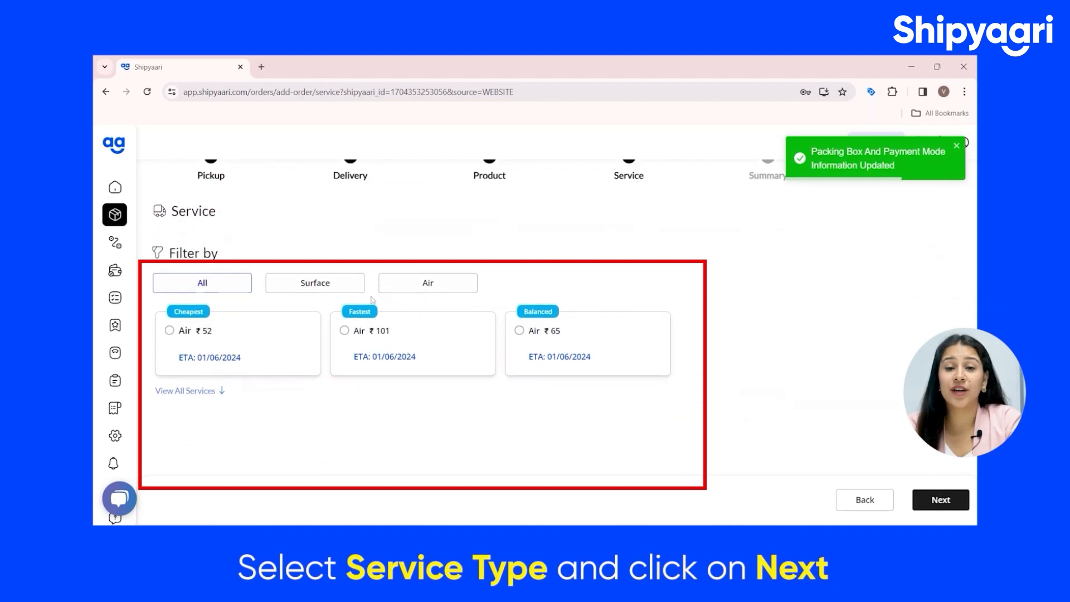
scroll(359, 307, "down", 1)
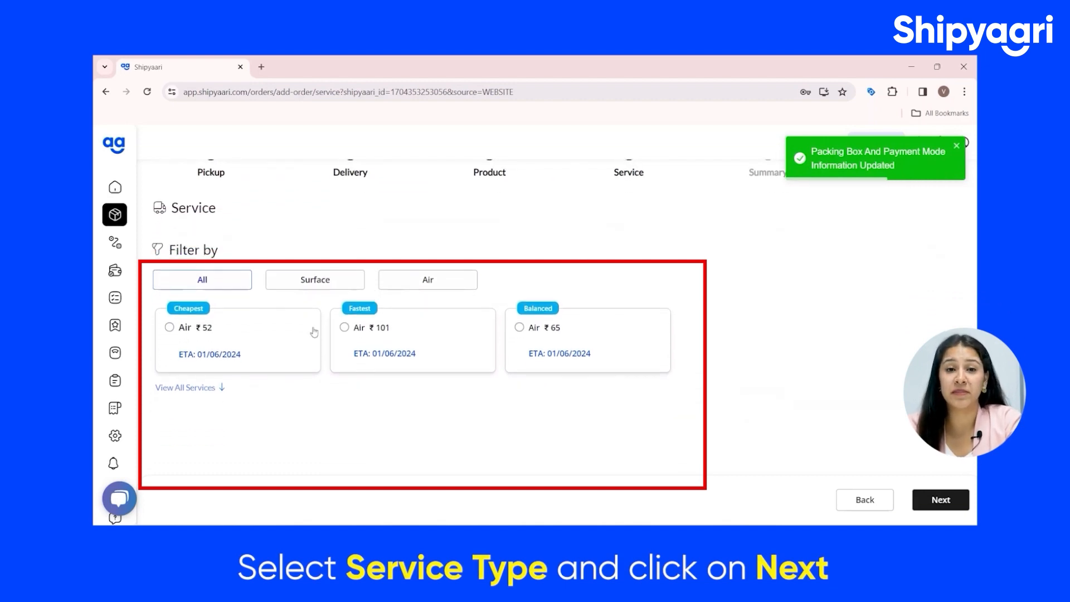
left_click(218, 392)
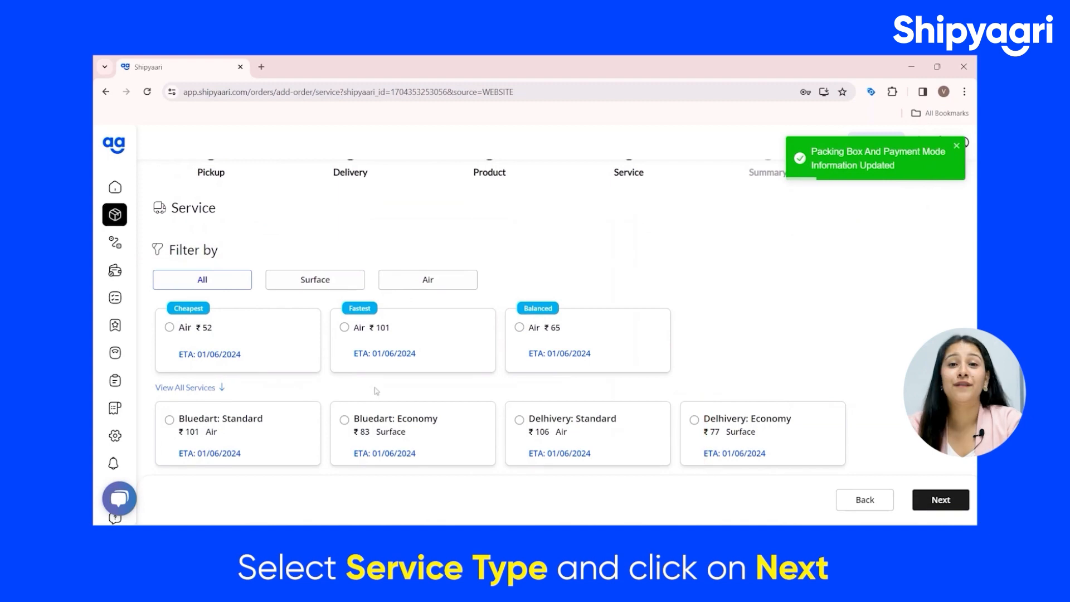
scroll(368, 390, "down", 2)
scroll(376, 390, "down", 2)
scroll(376, 390, "up", 5)
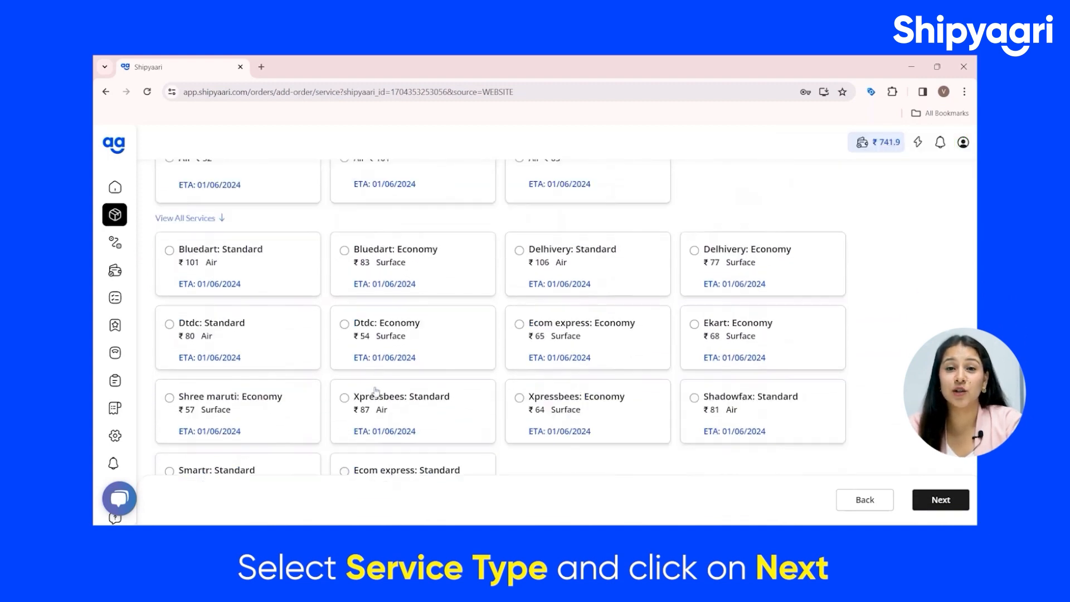
scroll(367, 391, "down", 1)
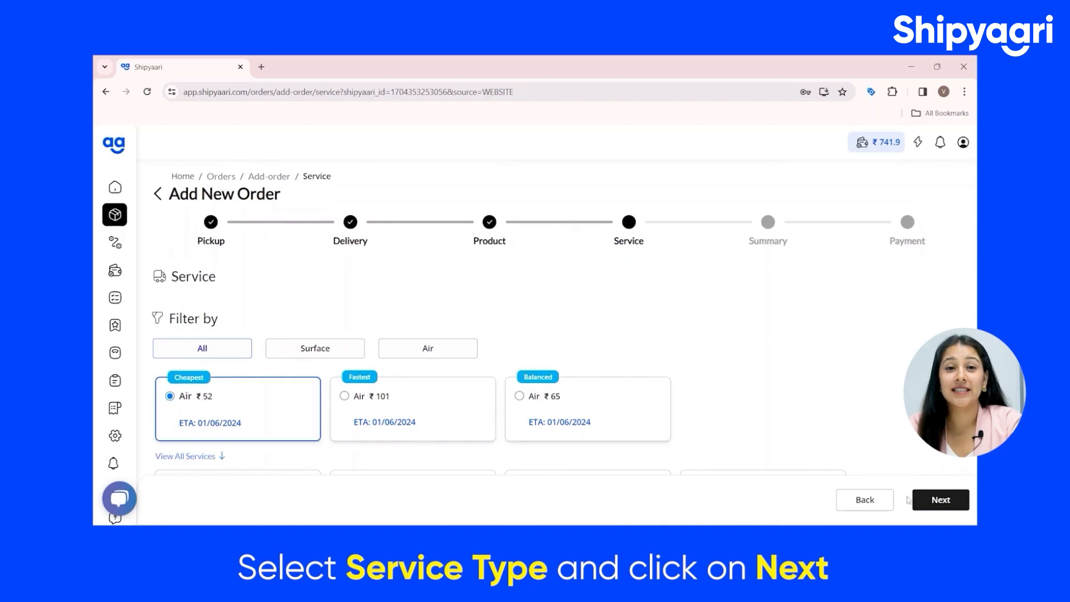
left_click(936, 500)
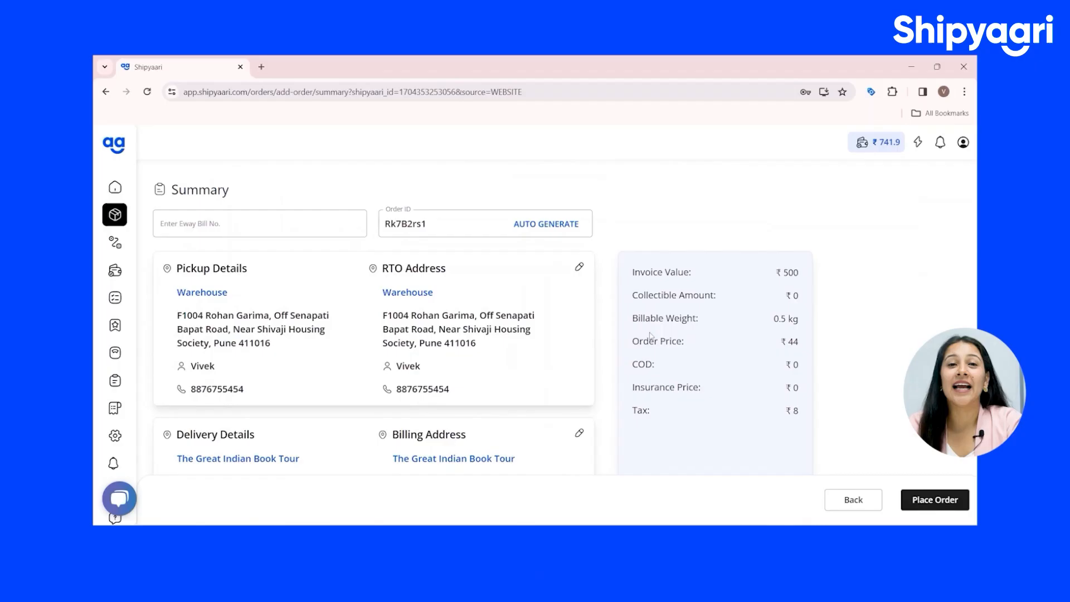
- Review the order summary, including the expanded box details, and place the order
scroll(648, 306, "down", 2)
scroll(648, 306, "down", 1)
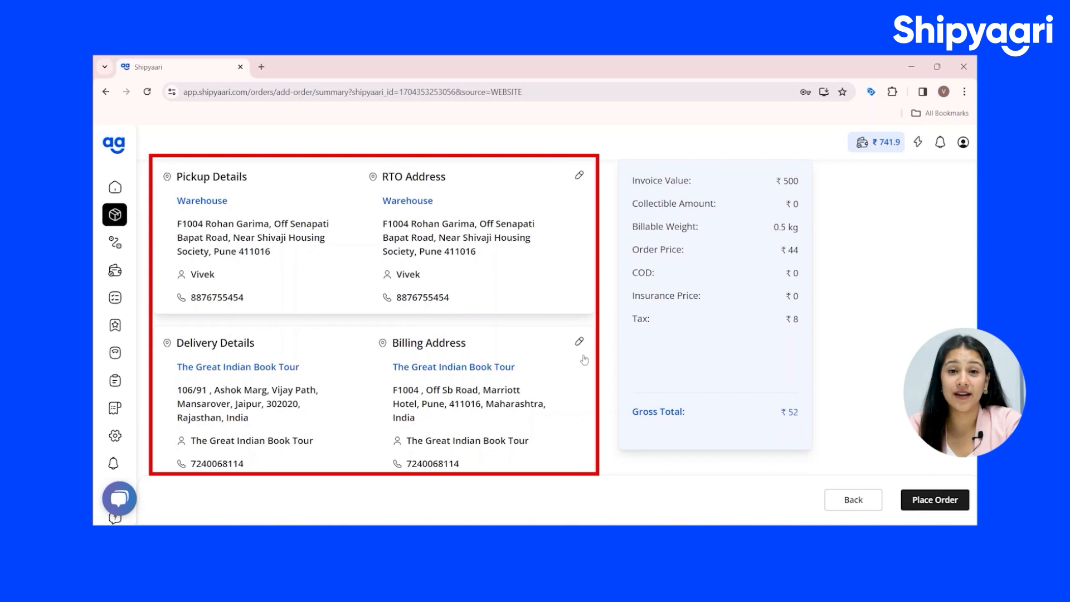
scroll(731, 353, "down", 4)
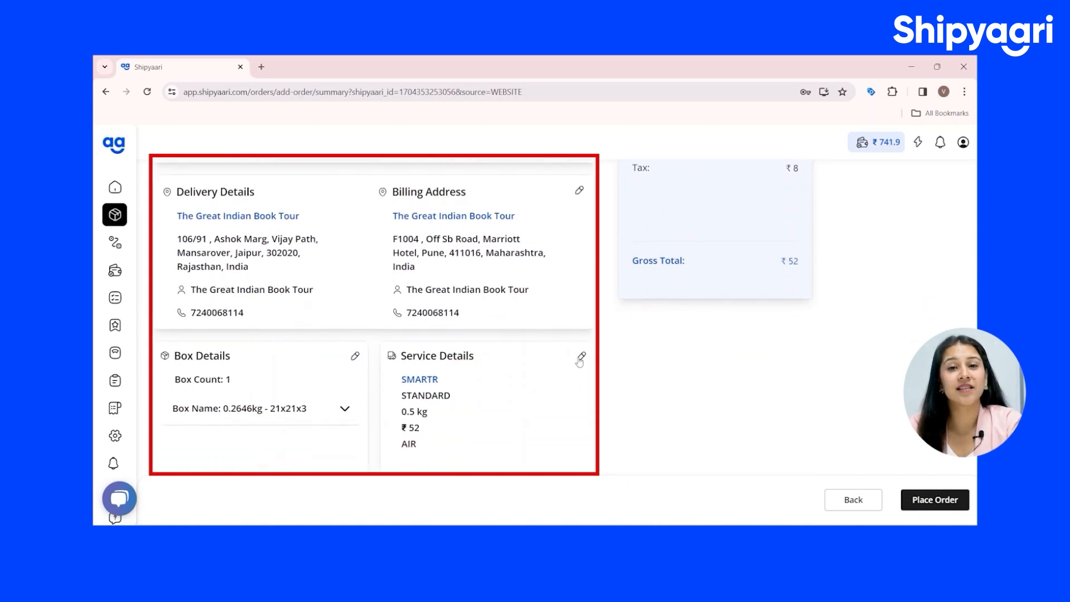
left_click(344, 408)
scroll(528, 439, "down", 3)
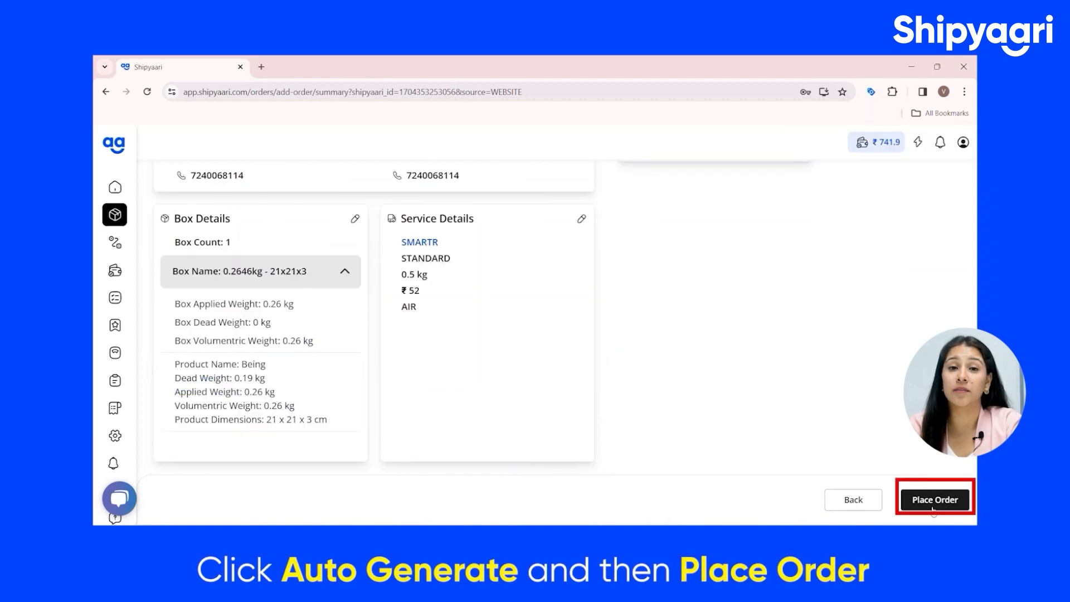
left_click(933, 508)
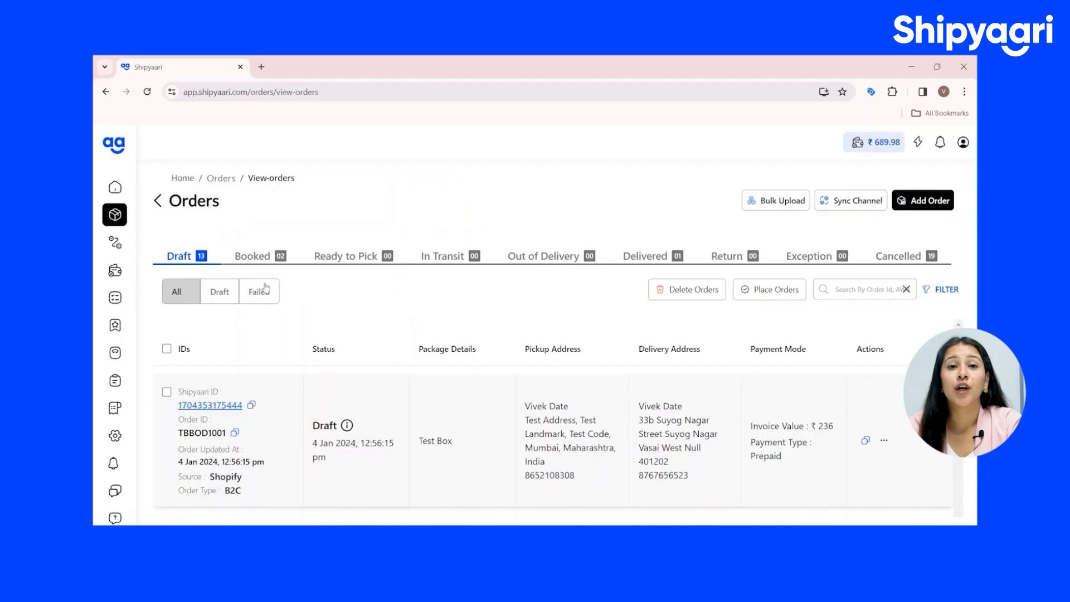
- Show the booked orders and examine the details of each listed shipment
left_click(266, 257)
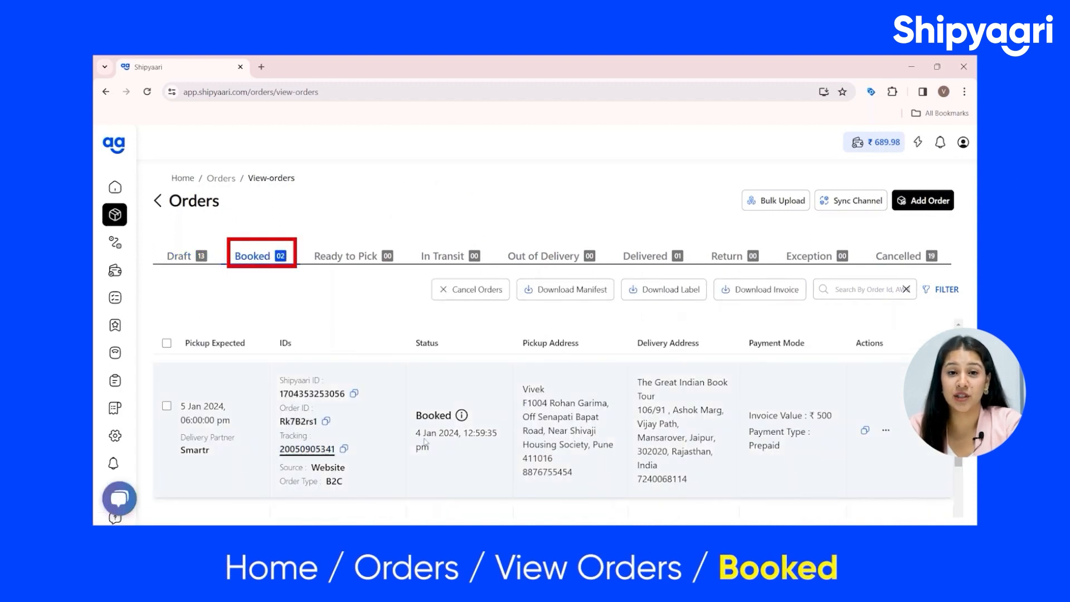
scroll(526, 430, "down", 1)
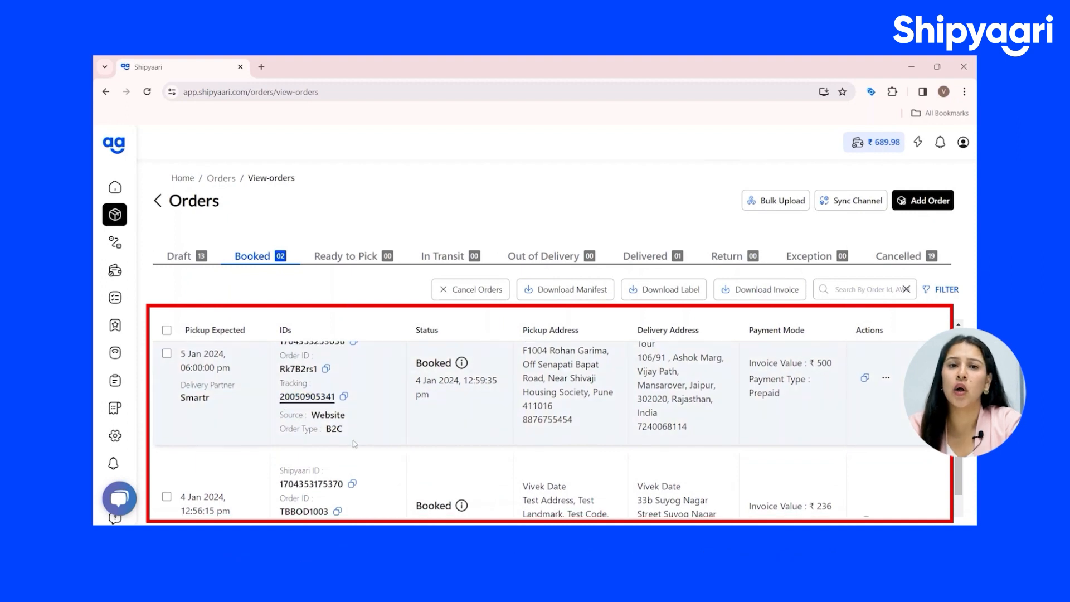
scroll(316, 452, "down", 2)
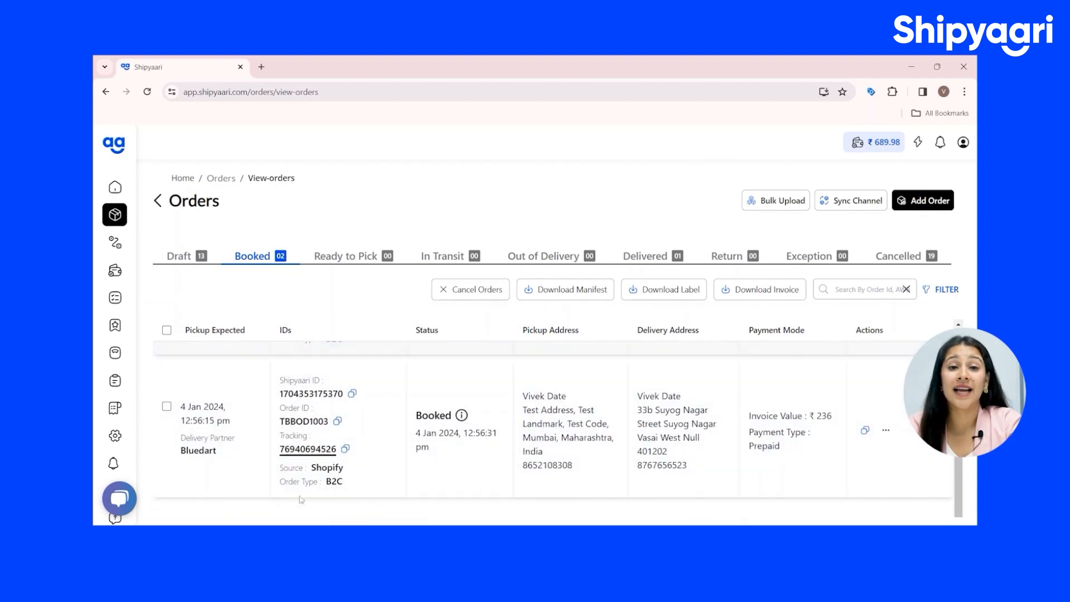
scroll(293, 506, "up", 3)
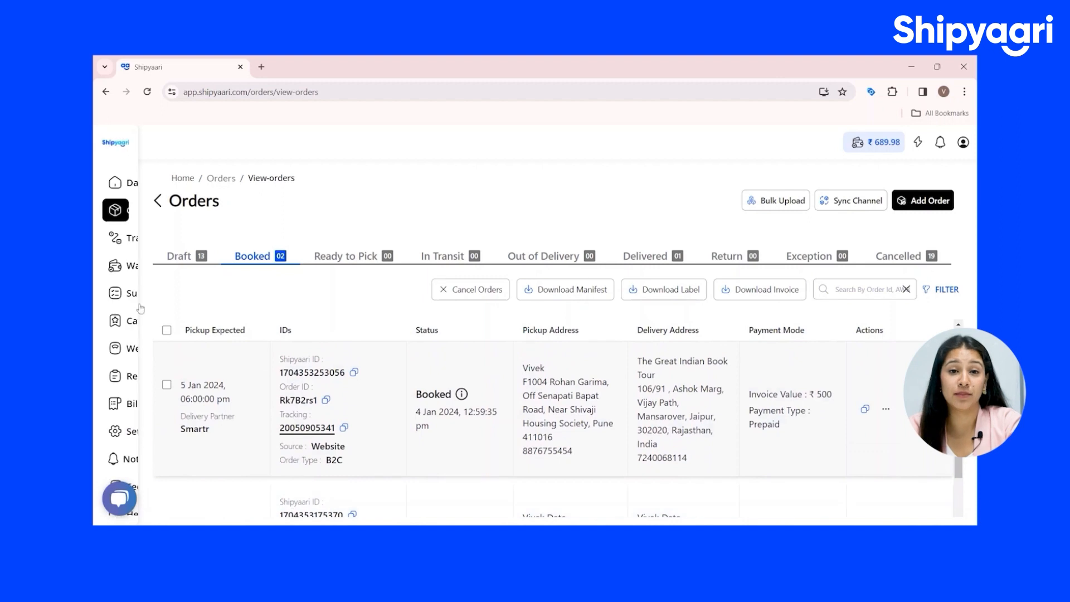
- Select all booked orders, download their labels and tax invoices, and open the downloaded PDF files
left_click(166, 330)
scroll(780, 379, "down", 1)
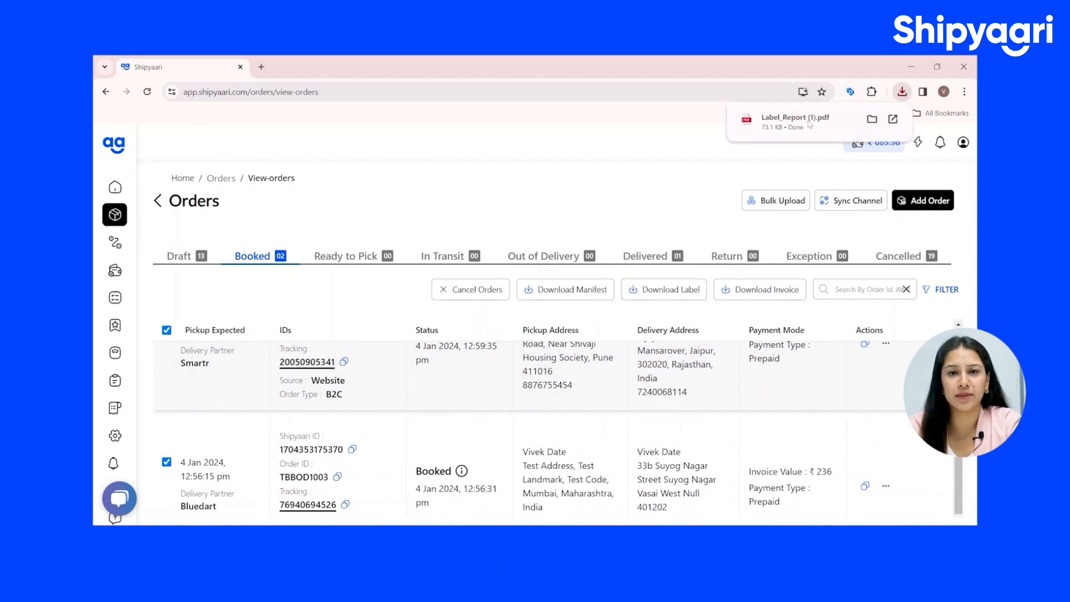
left_click(810, 125)
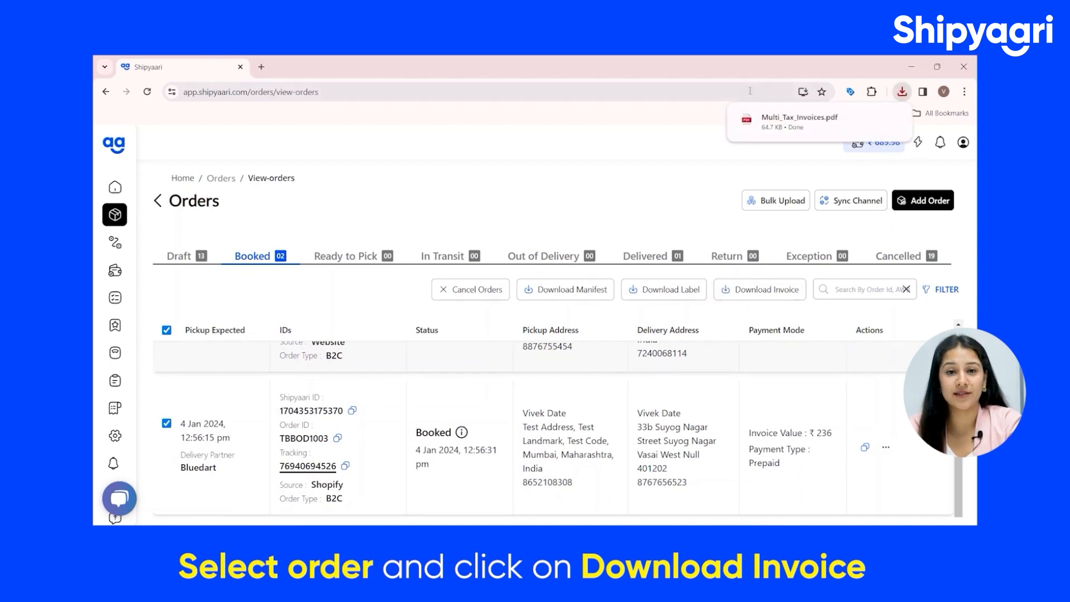
left_click(798, 121)
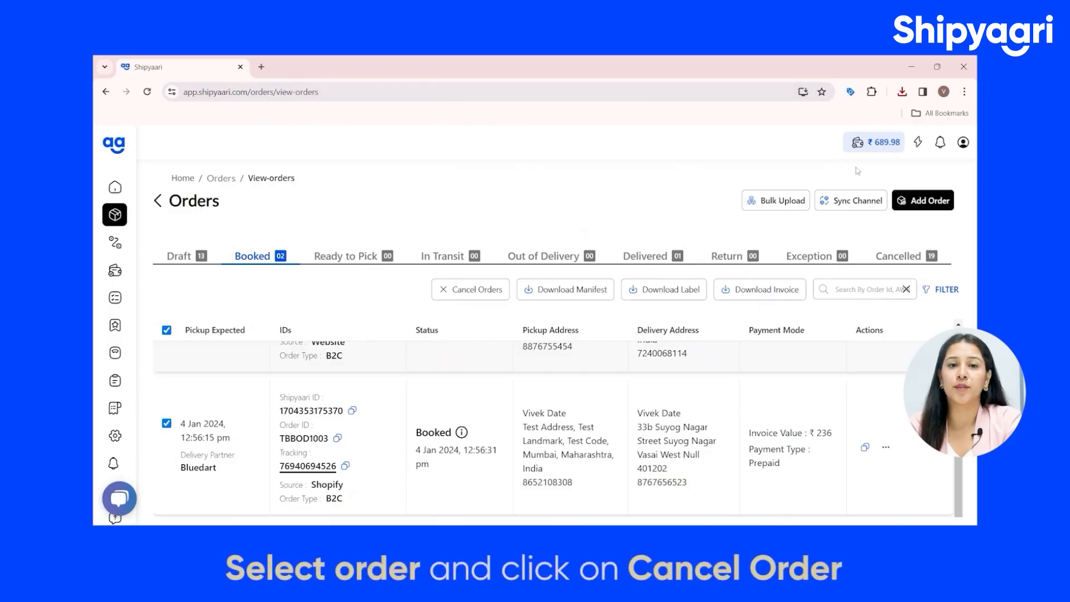
- Cancel all the selected booked orders and approve the cancellation
left_click(502, 297)
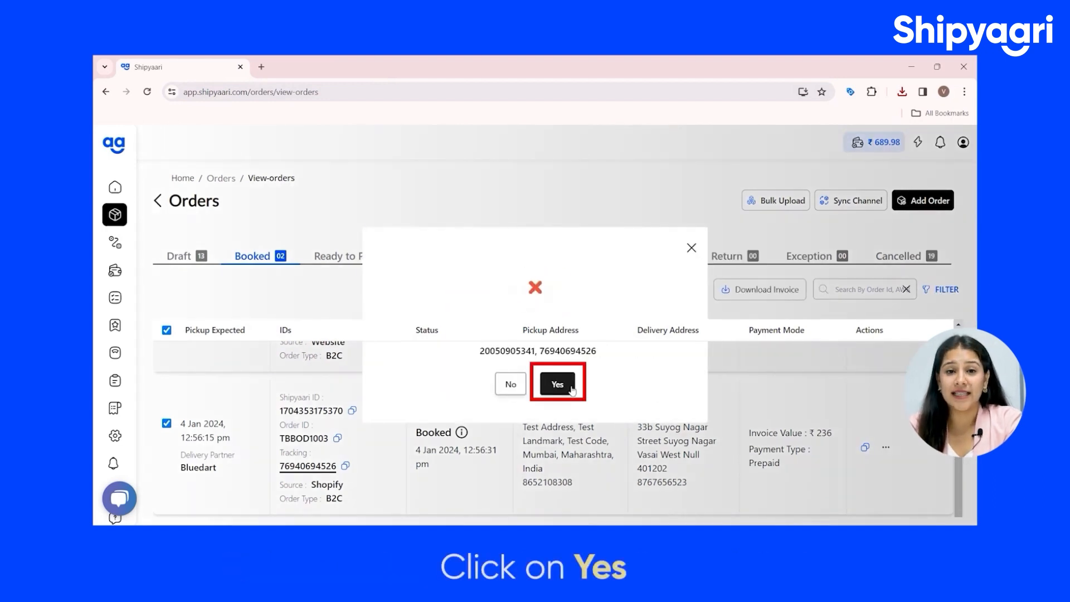
left_click(558, 384)
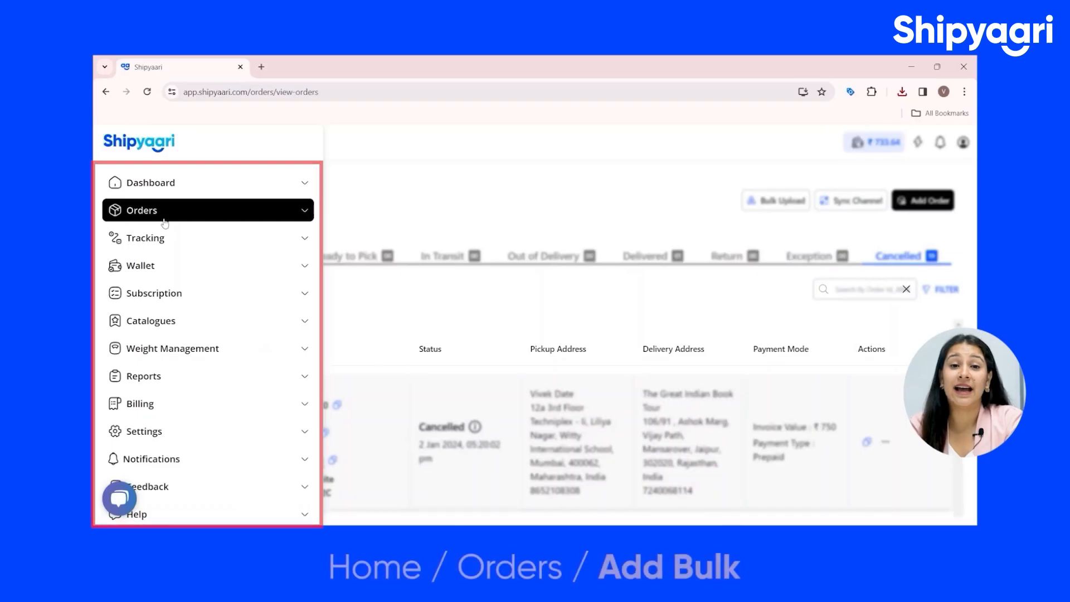
- Go to bulk order upload, set the order type to B2C, and upload the file SY_BULK_B2C_ORDER (5).xlsx
left_click(165, 218)
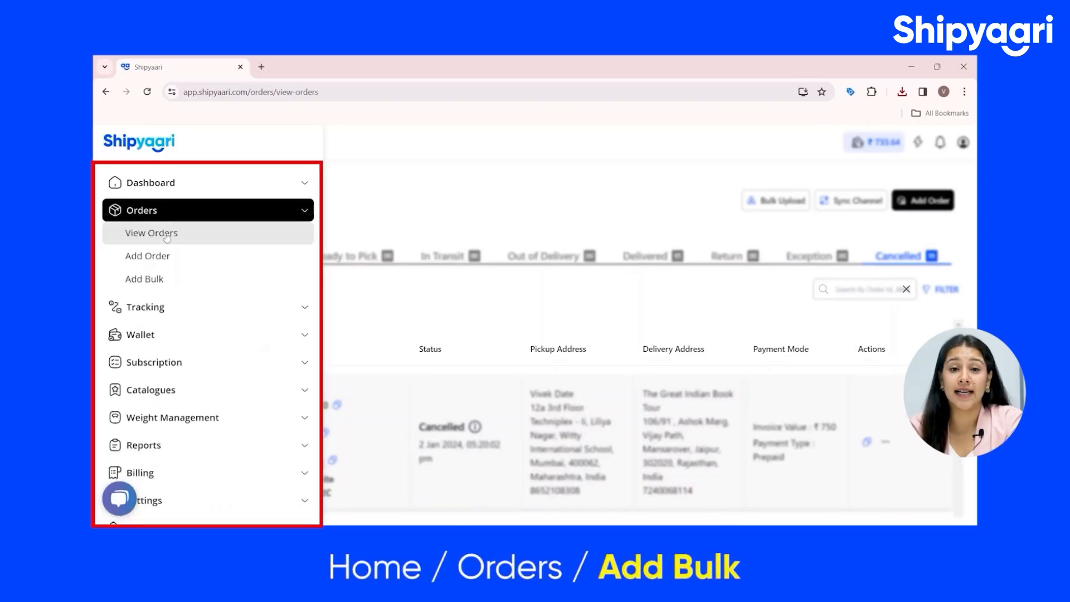
left_click(160, 280)
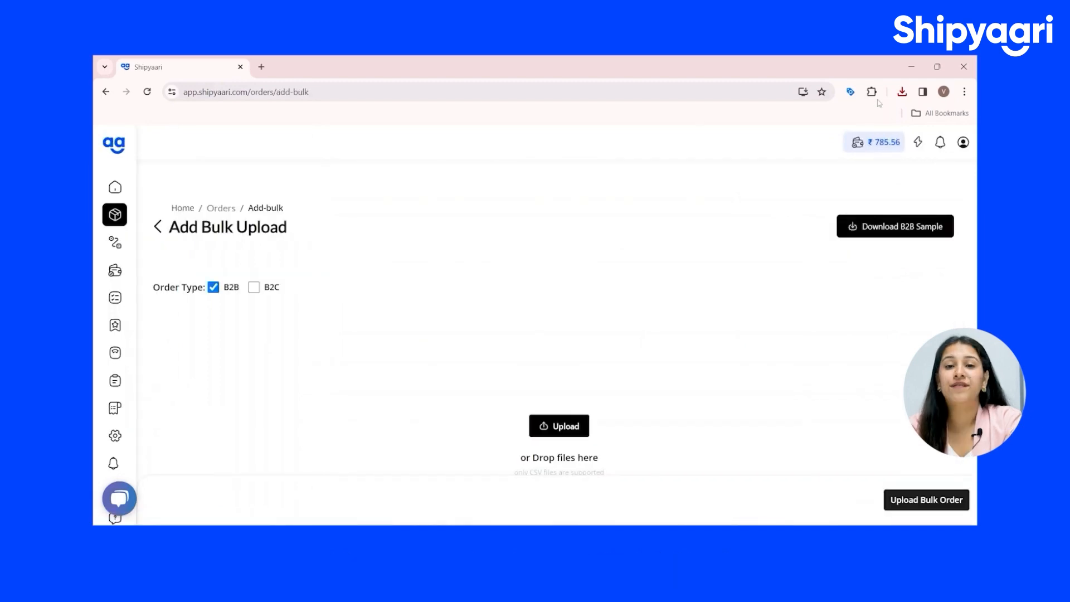
left_click(253, 287)
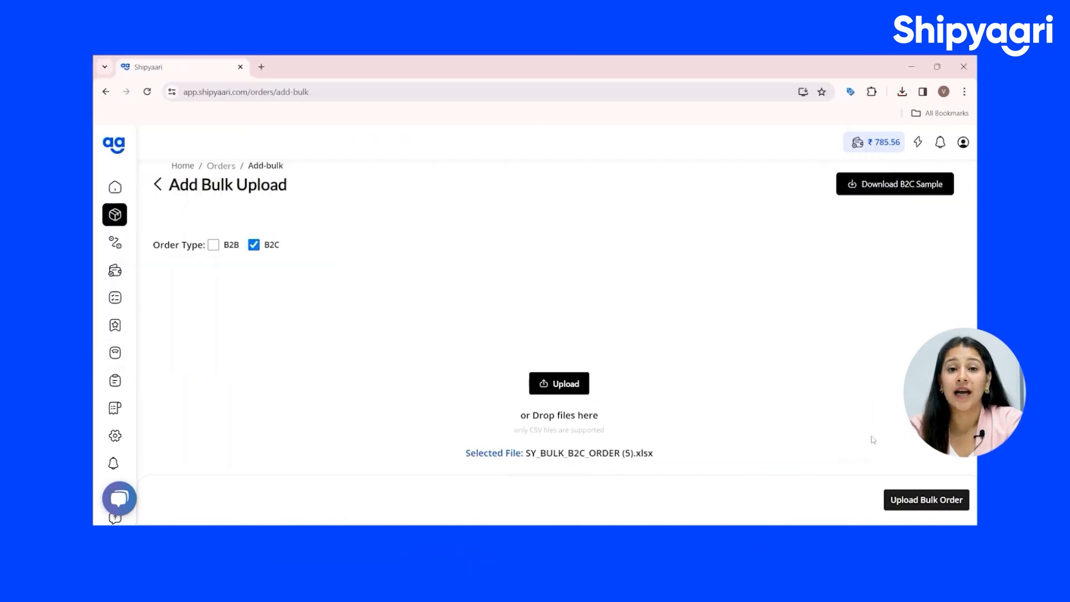
left_click(916, 497)
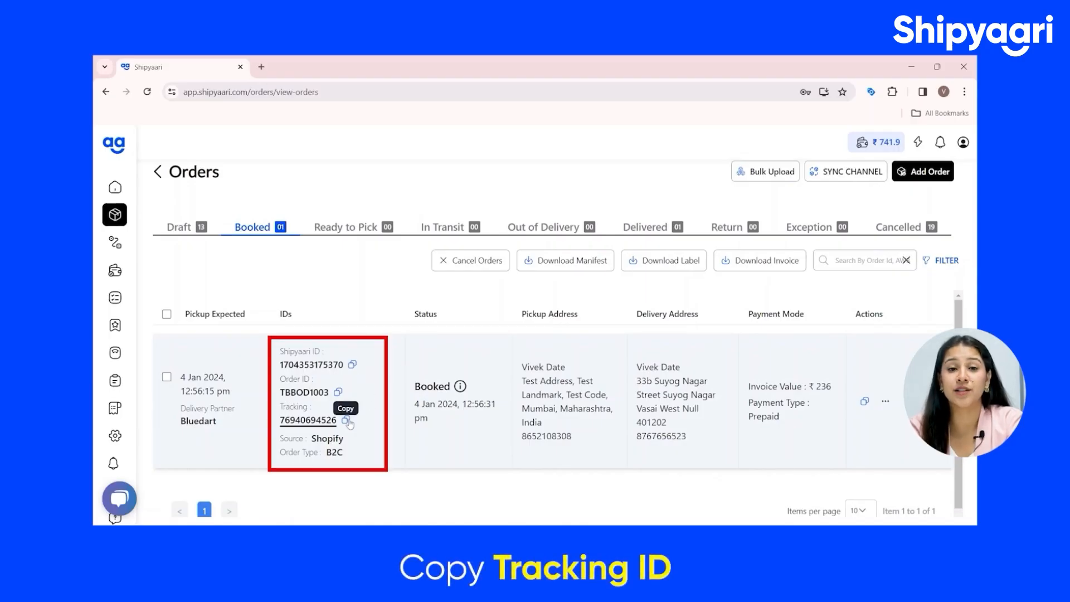
- Copy the booked Bluedart order's tracking ID and track the shipment with it on the Tracking page
left_click(348, 422)
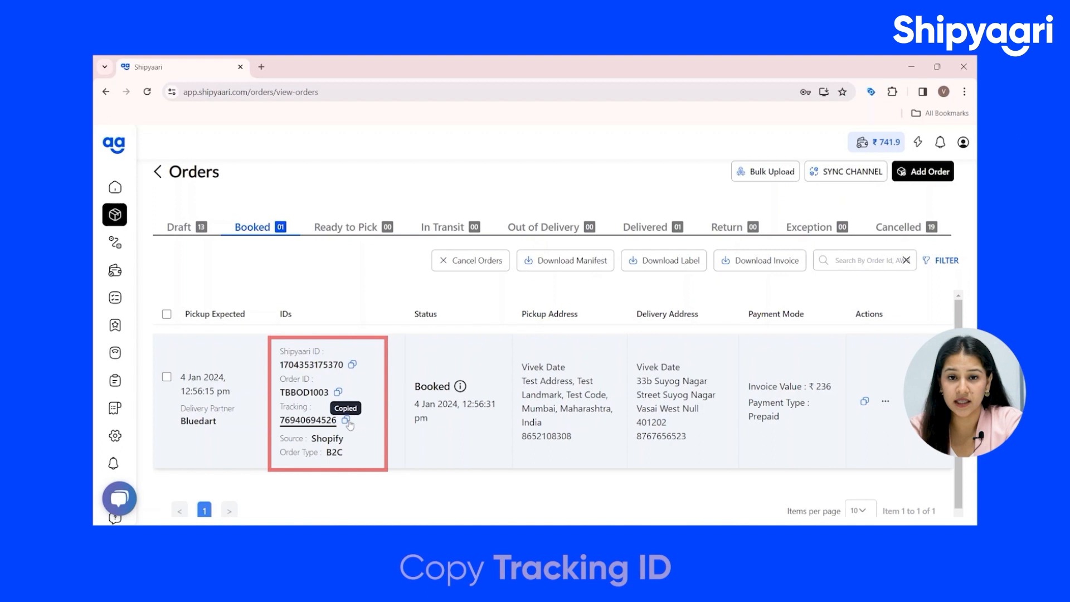
left_click(125, 238)
left_click(131, 260)
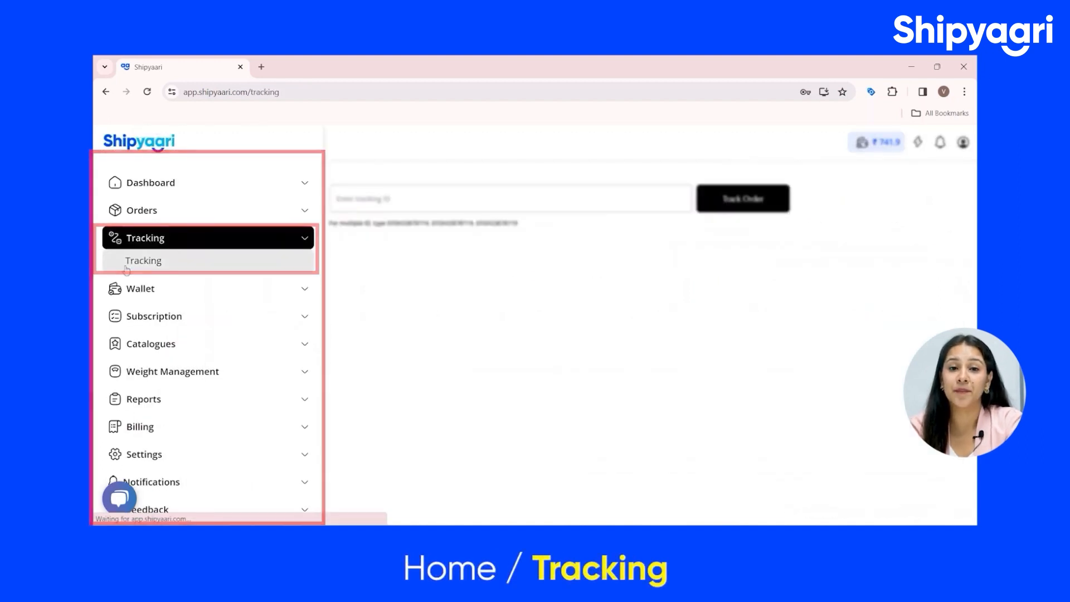
left_click(550, 221)
key("ctrl+v")
left_click(732, 227)
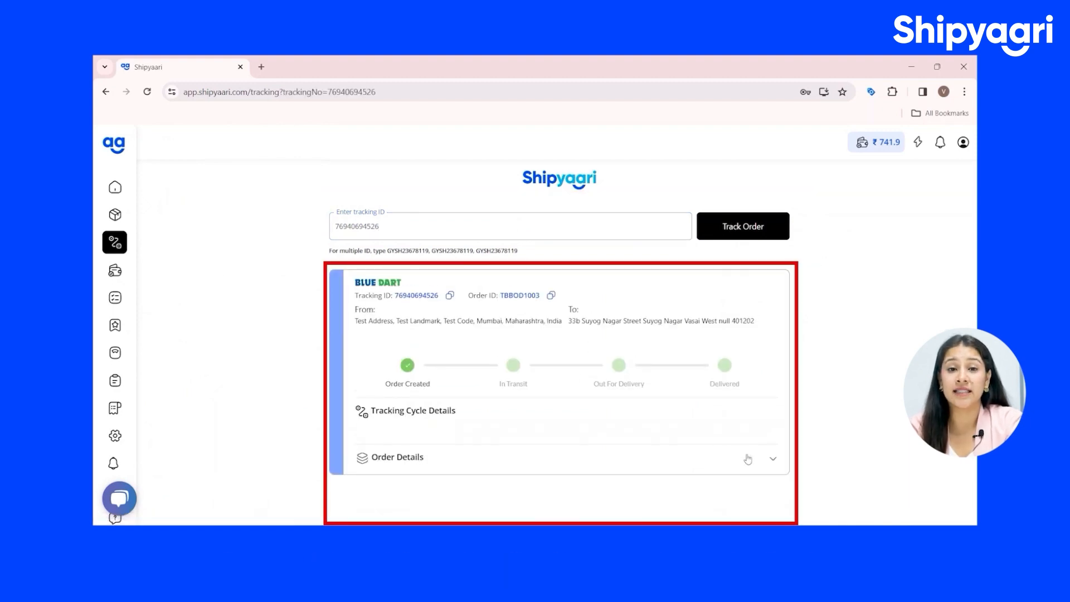
- Expand the tracked shipment's order details and examine the buyer, payment mode and product information
left_click(771, 462)
scroll(696, 444, "down", 2)
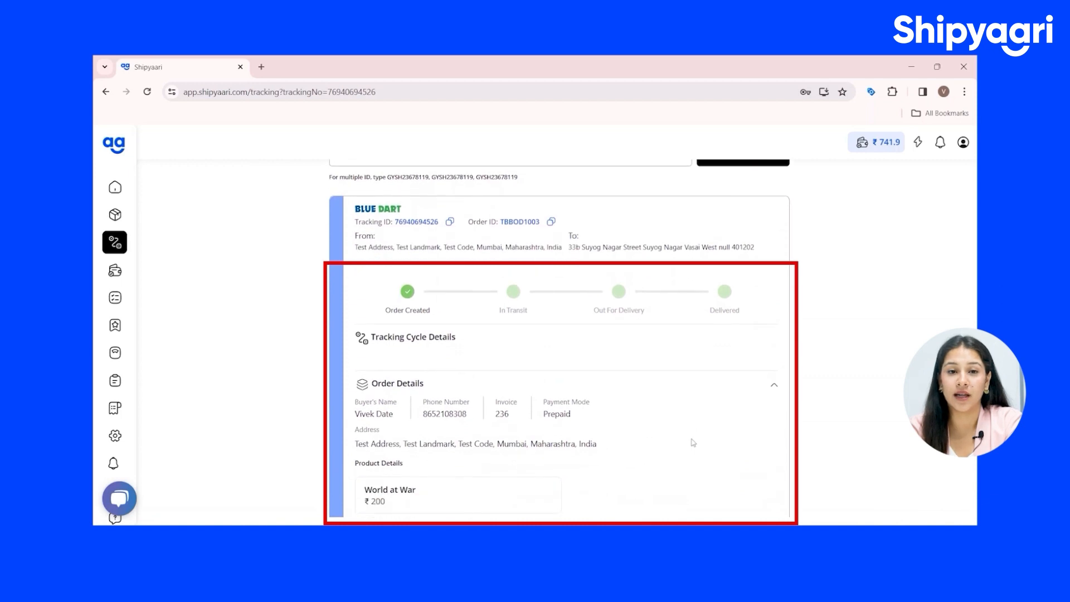
scroll(693, 442, "up", 2)
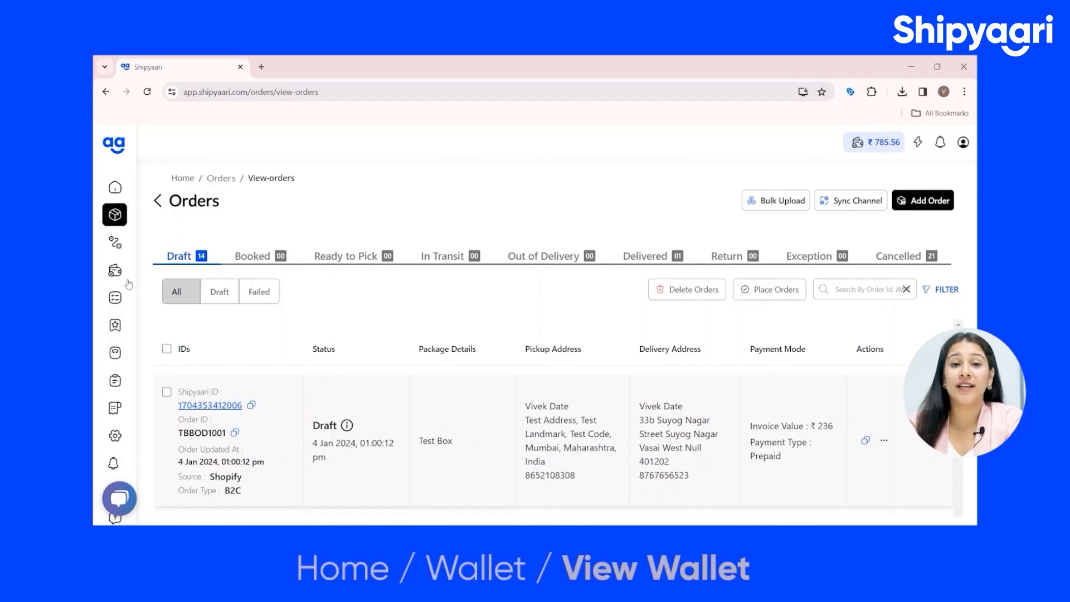
- Open the wallet recharge page and choose 1,000 as the recharge amount
mouse_move(126, 284)
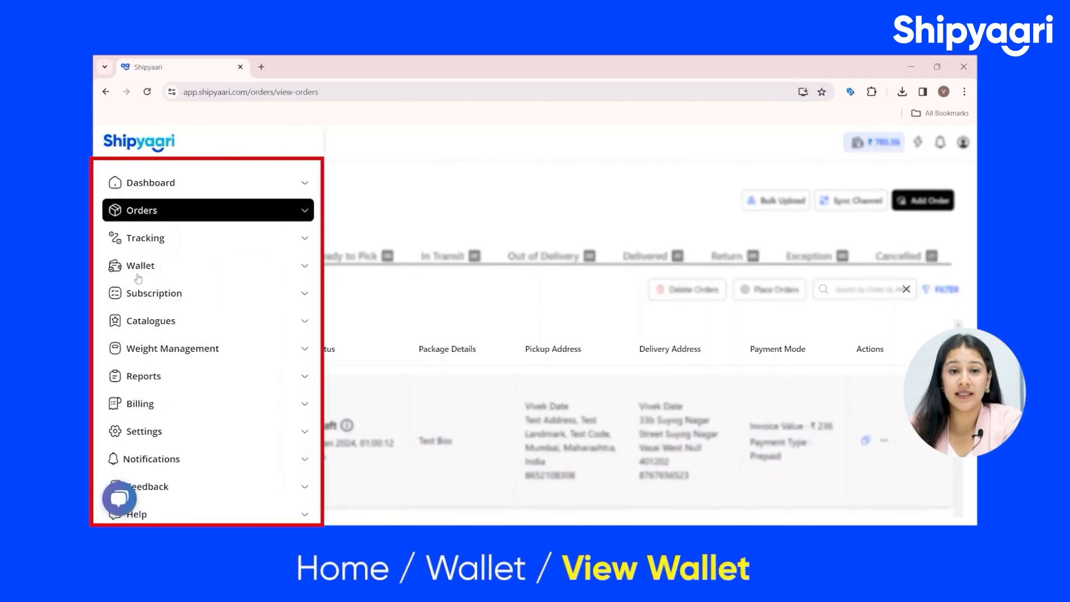
left_click(139, 268)
left_click(144, 289)
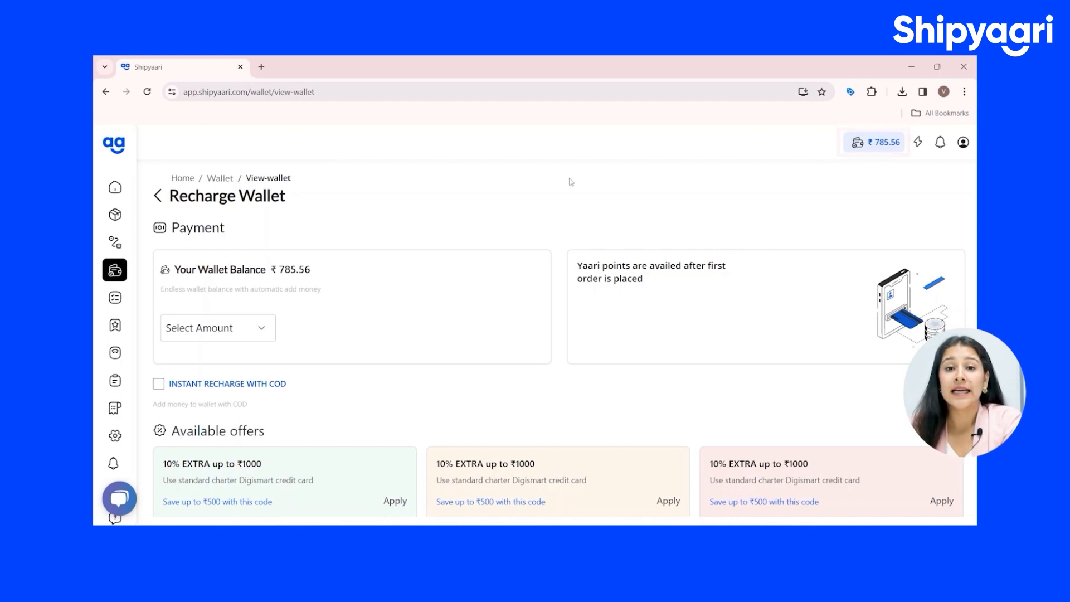
left_click(261, 333)
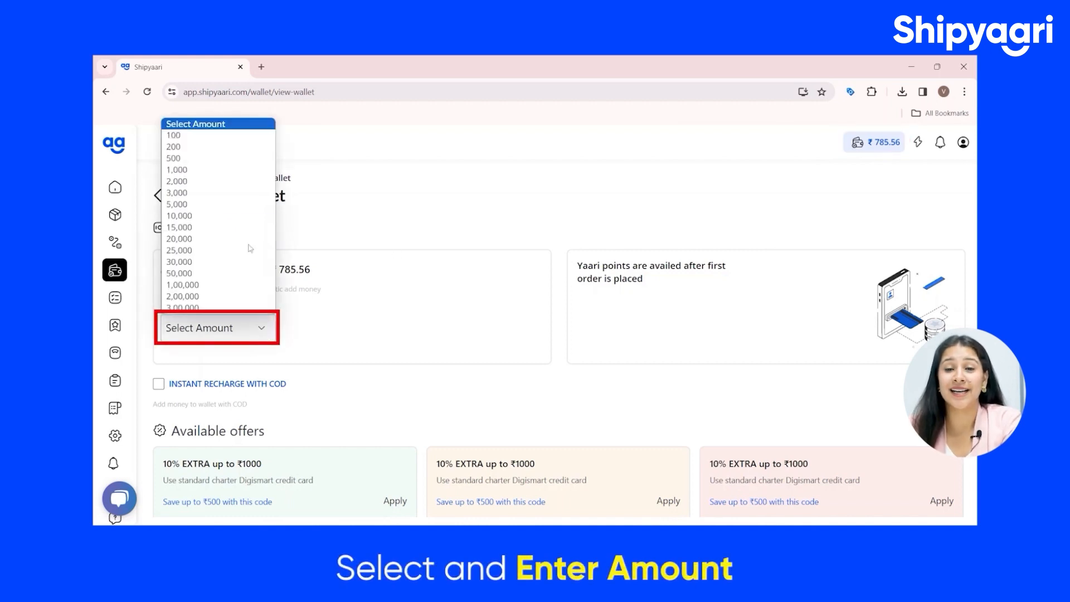
left_click(206, 173)
- Choose JusPay as the payment gateway for the wallet recharge and proceed to its payment page
scroll(446, 271, "down", 3)
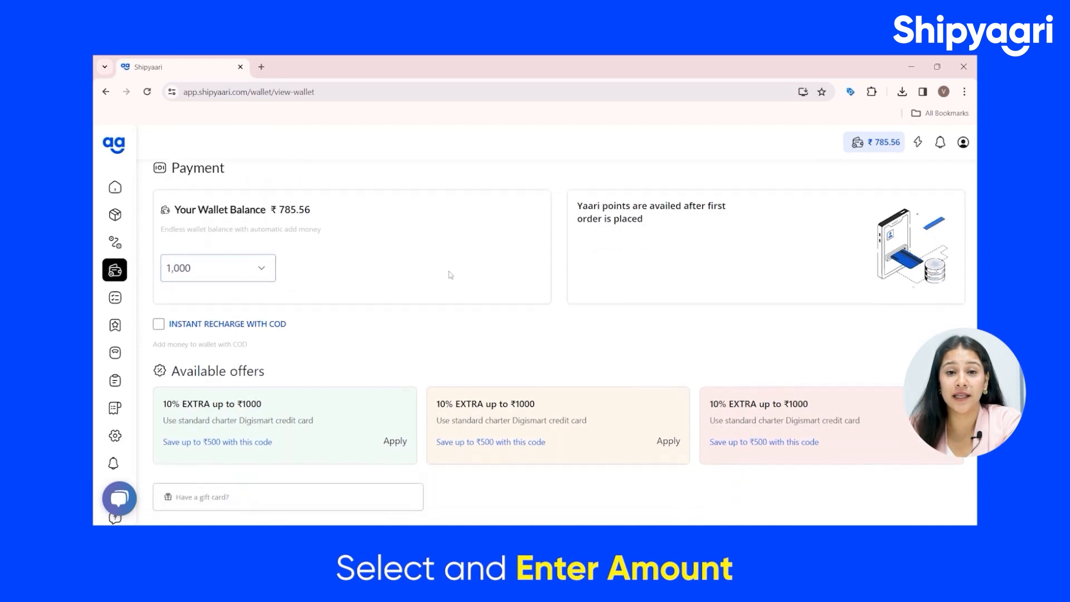
scroll(450, 275, "down", 1)
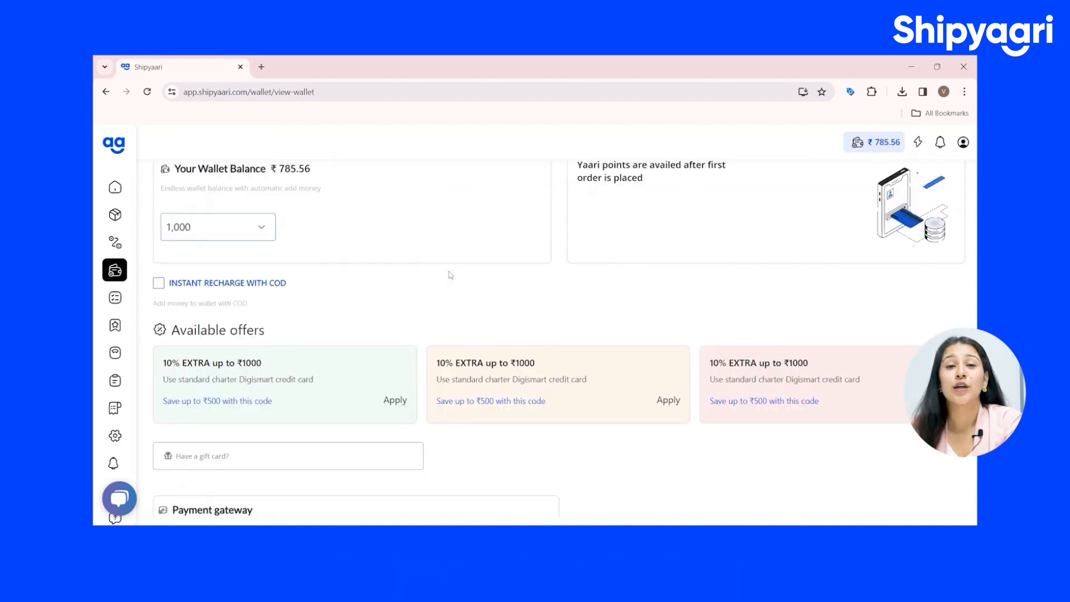
scroll(450, 274, "down", 2)
scroll(450, 275, "down", 2)
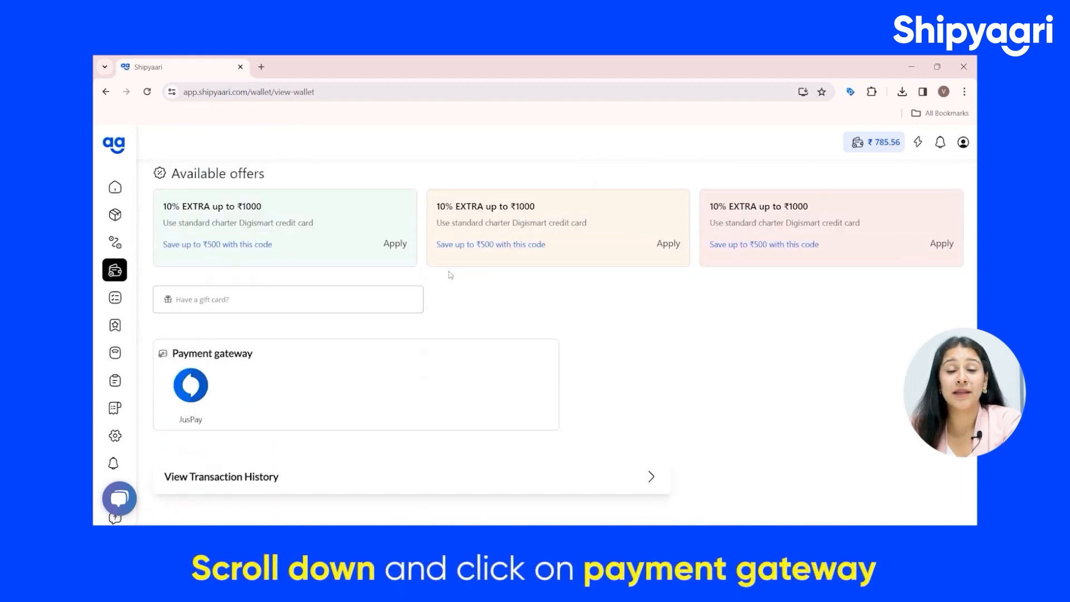
left_click(190, 419)
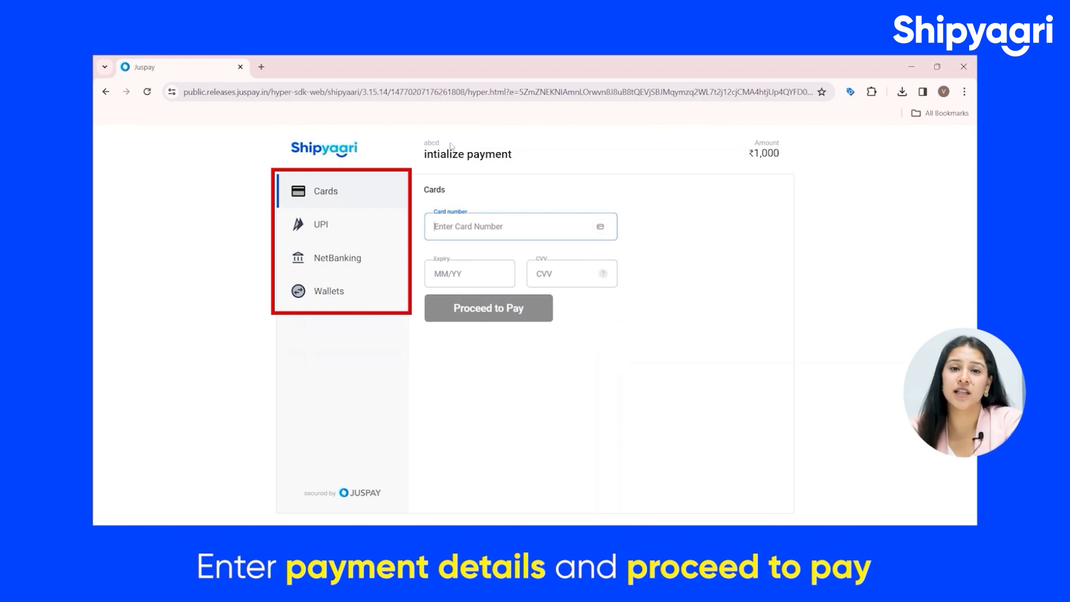
- Show the UPI payment option on the wallet recharge payment page
left_click(320, 223)
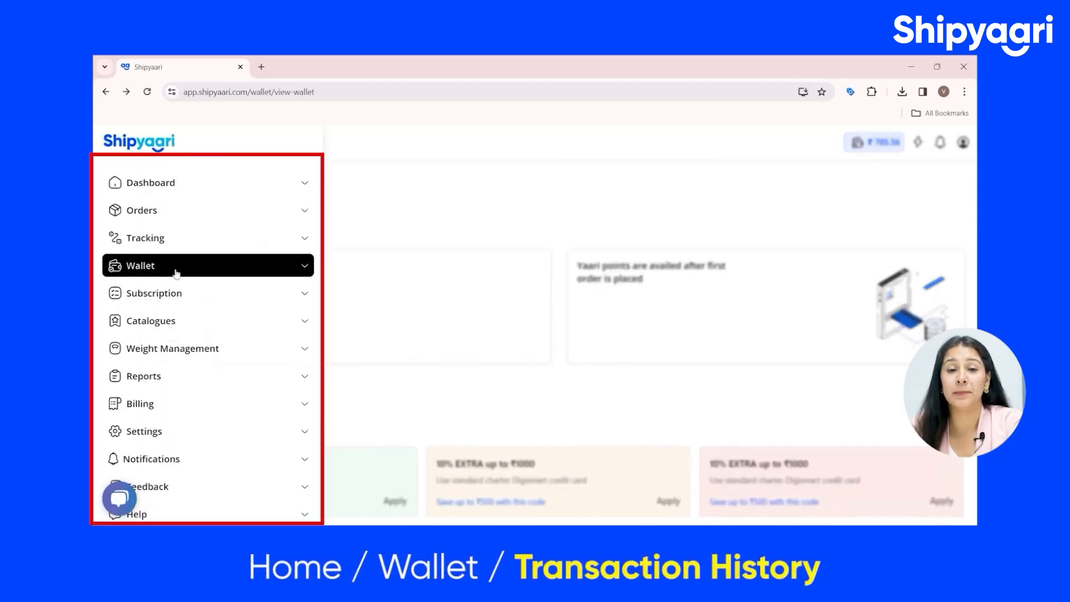
- Open the wallet's transaction history and examine the passbook entries with their credited and debited amounts, balances and statuses
left_click(176, 273)
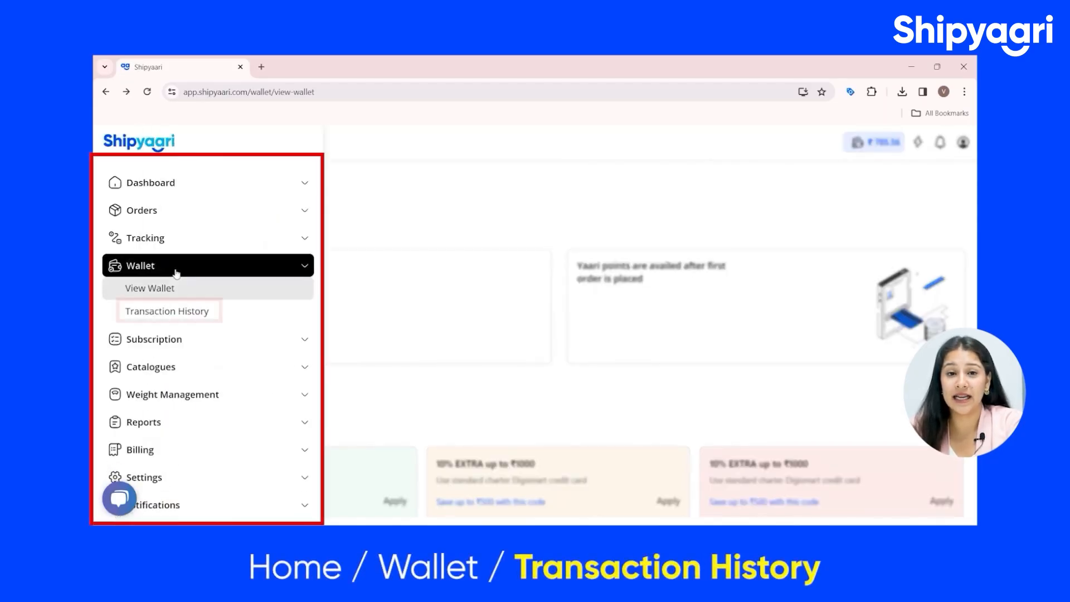
left_click(167, 311)
scroll(550, 310, "down", 1)
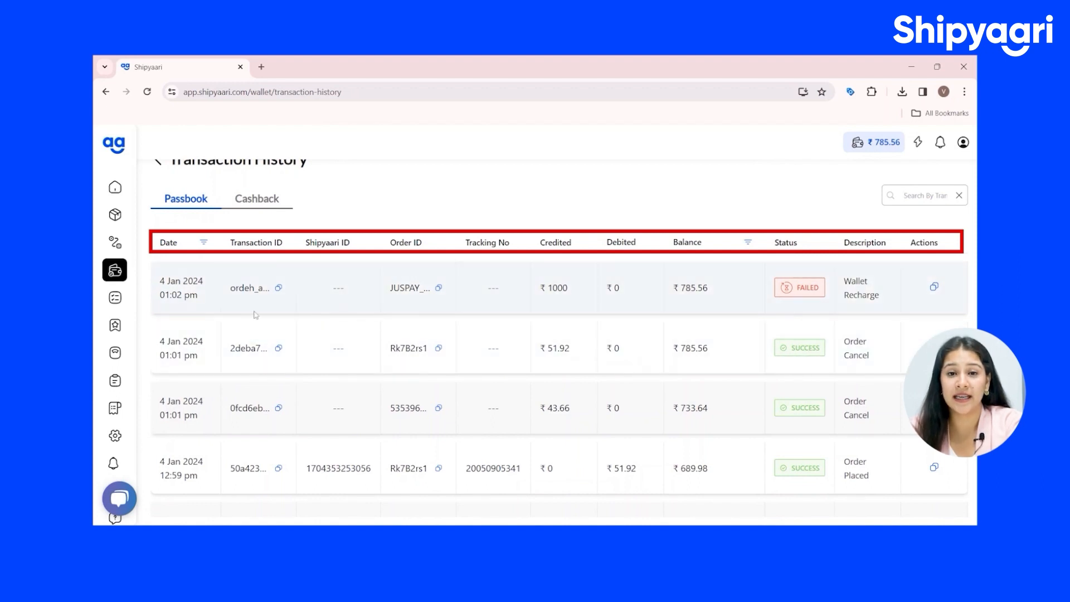
scroll(251, 302, "down", 3)
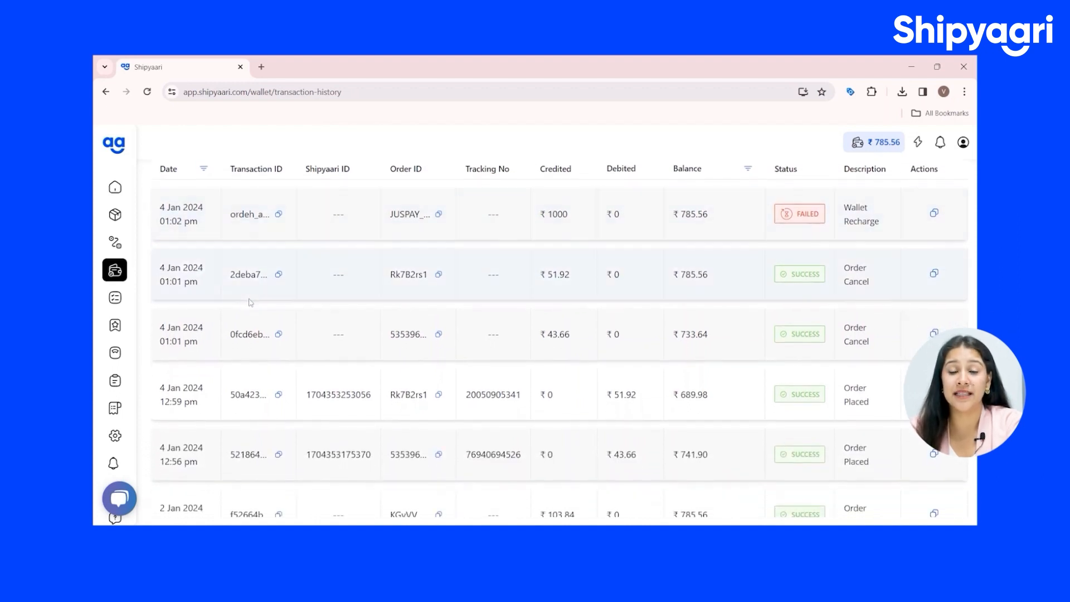
scroll(250, 302, "down", 2)
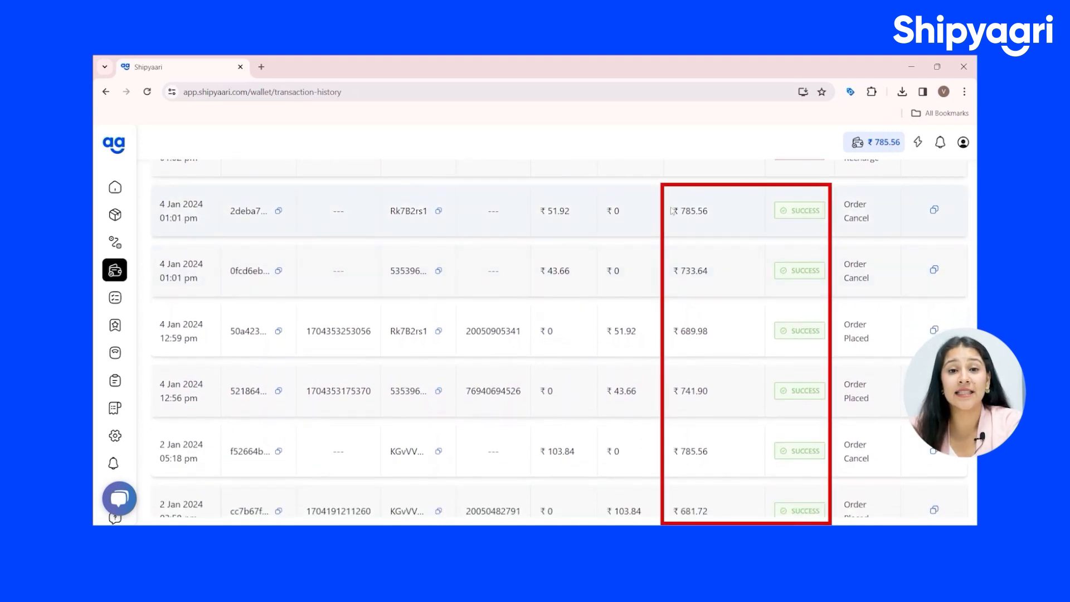
scroll(470, 328, "down", 1)
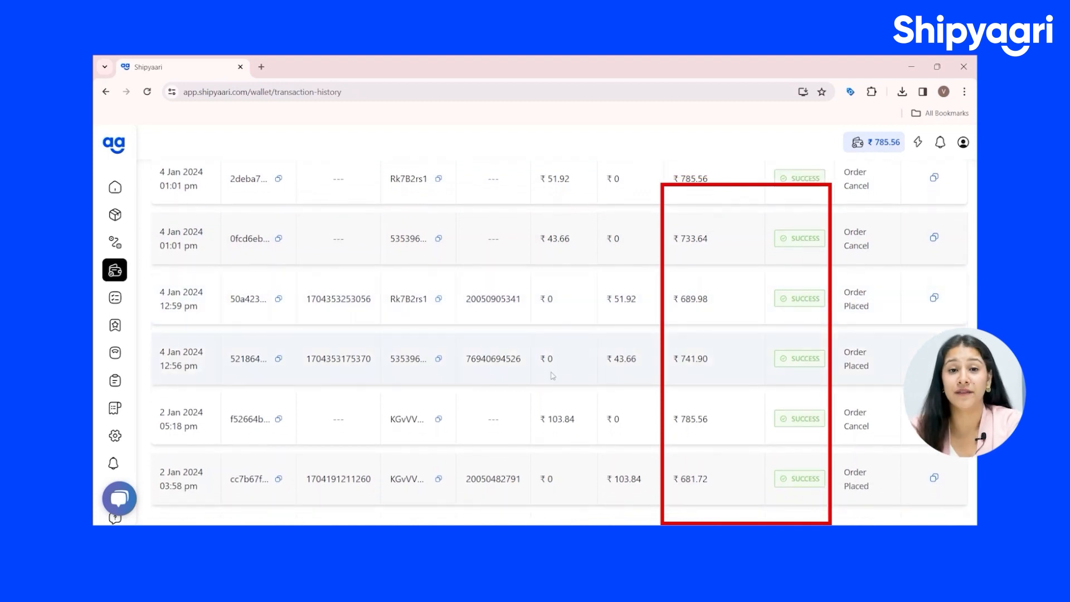
scroll(554, 375, "down", 2)
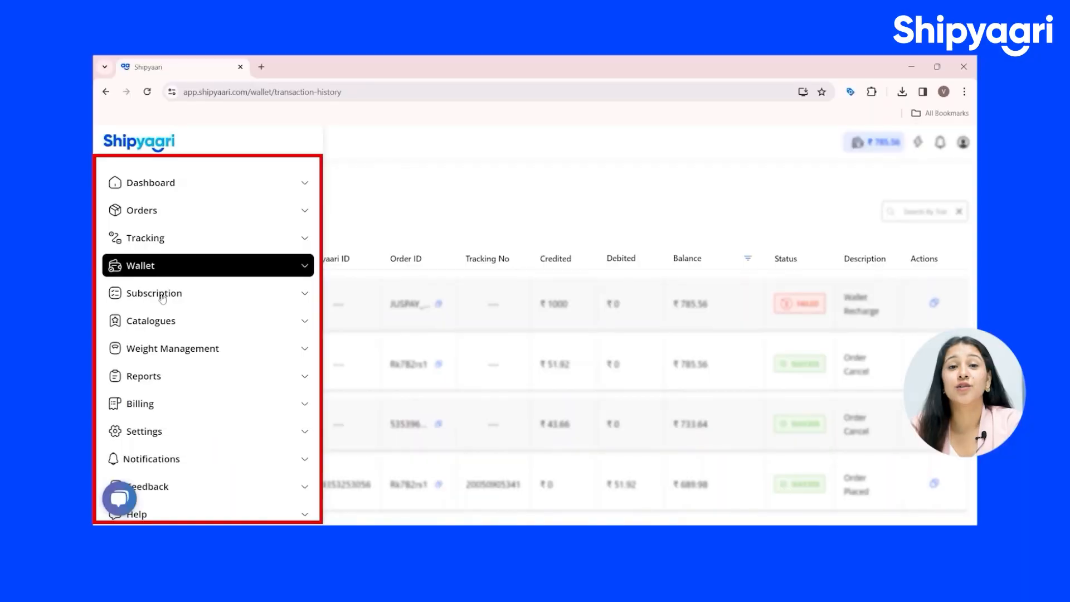
- Open the subscription plans and compare the features of the Freemium, Unique-DTDC, Gold and Platinum plans
left_click(159, 293)
left_click(152, 316)
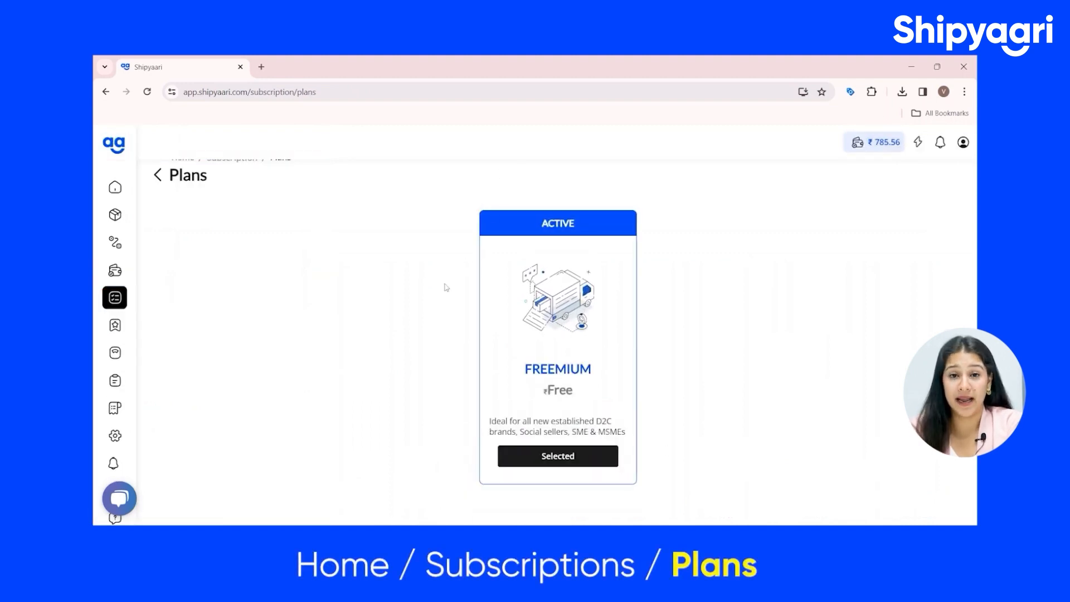
scroll(443, 284, "down", 3)
scroll(447, 287, "down", 3)
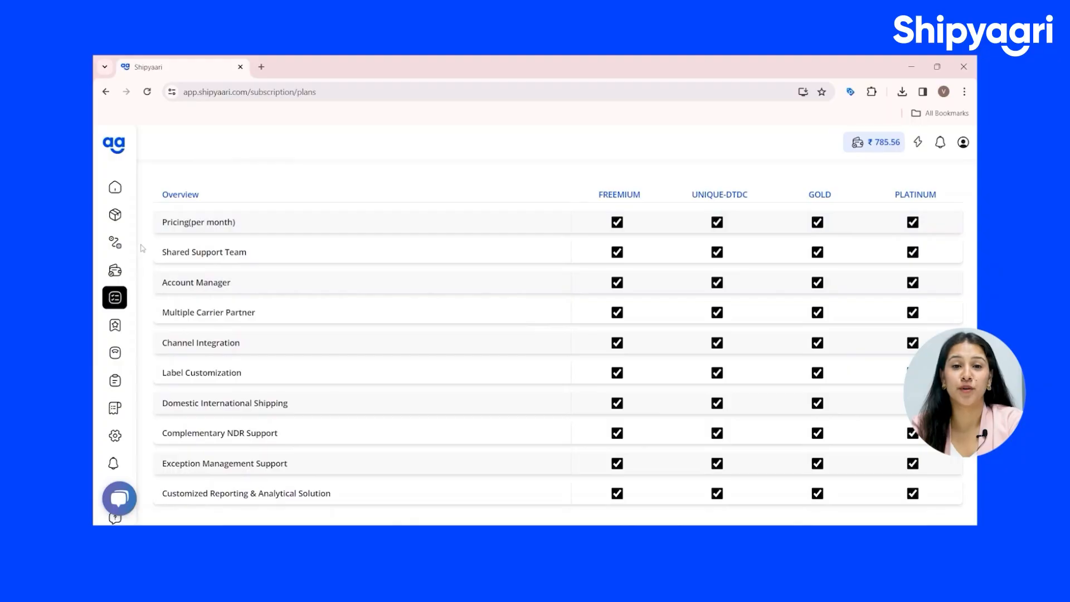
- Open the Channel Integration section of the catalogues and look over the available and integrated channels
mouse_move(142, 287)
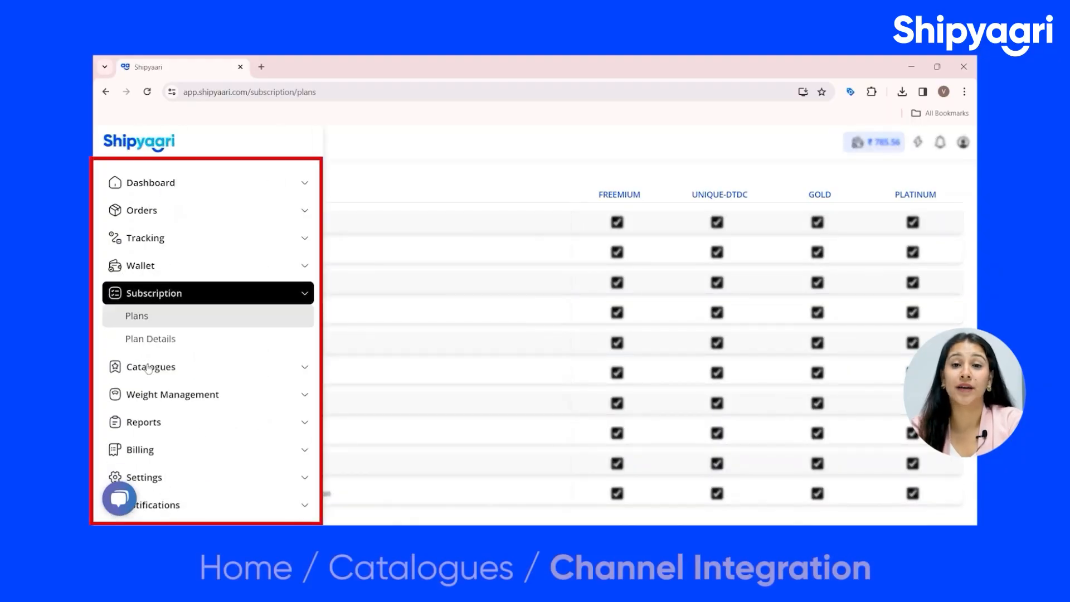
left_click(148, 368)
left_click(158, 390)
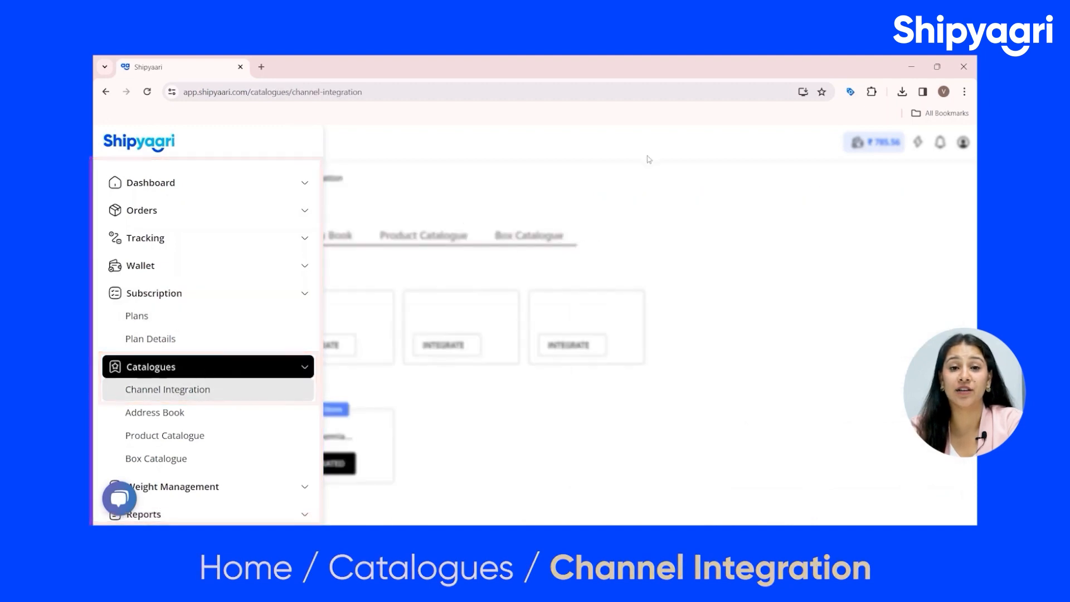
scroll(585, 473, "down", 1)
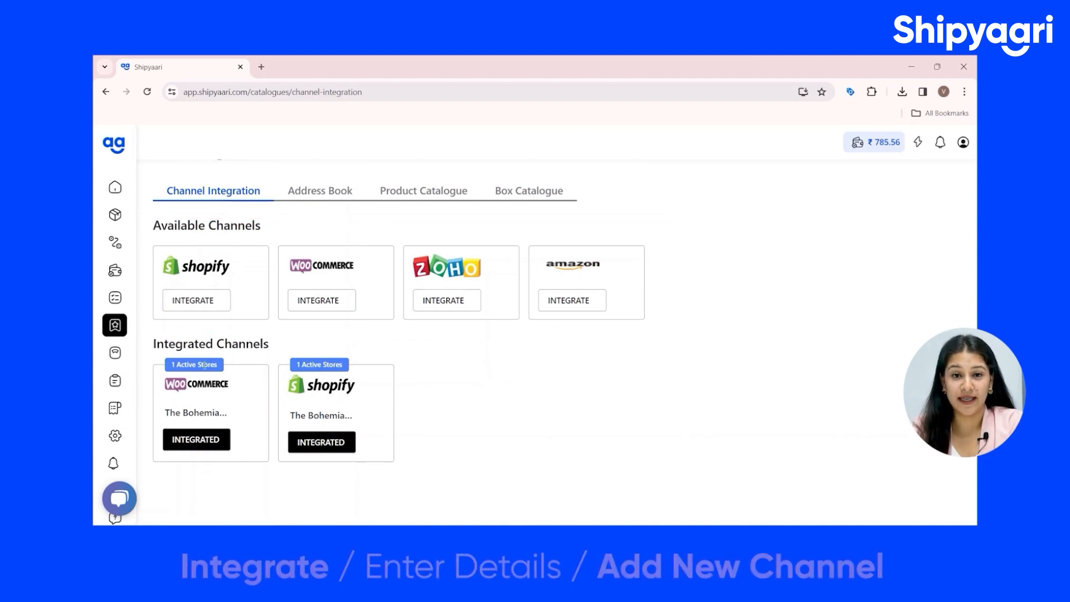
- Examine the required fields in the Shopify and WooCommerce store creation forms, closing each without adding a channel
left_click(213, 299)
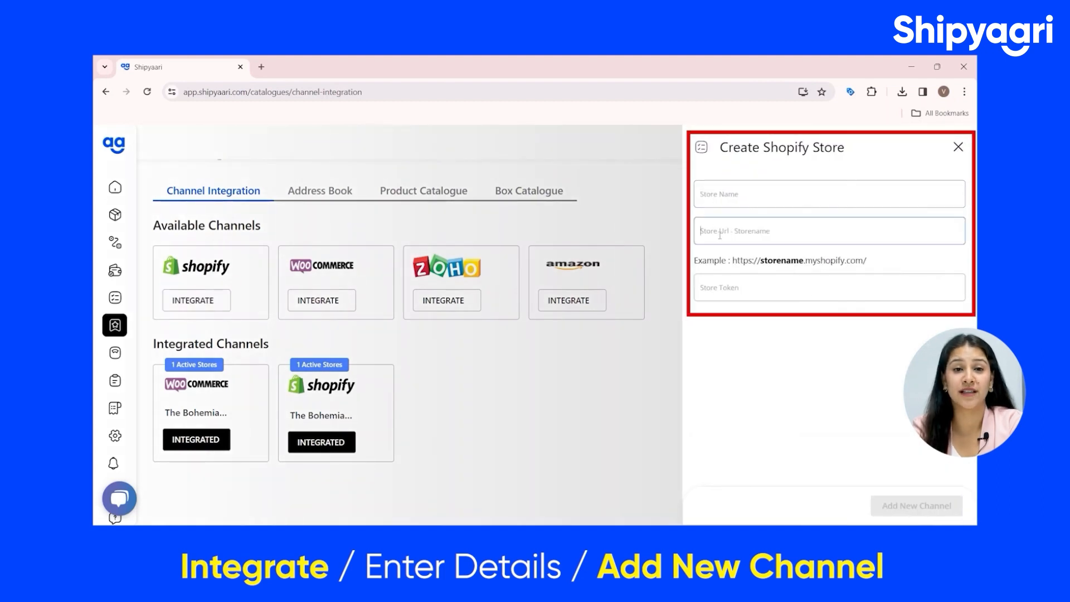
left_click(720, 285)
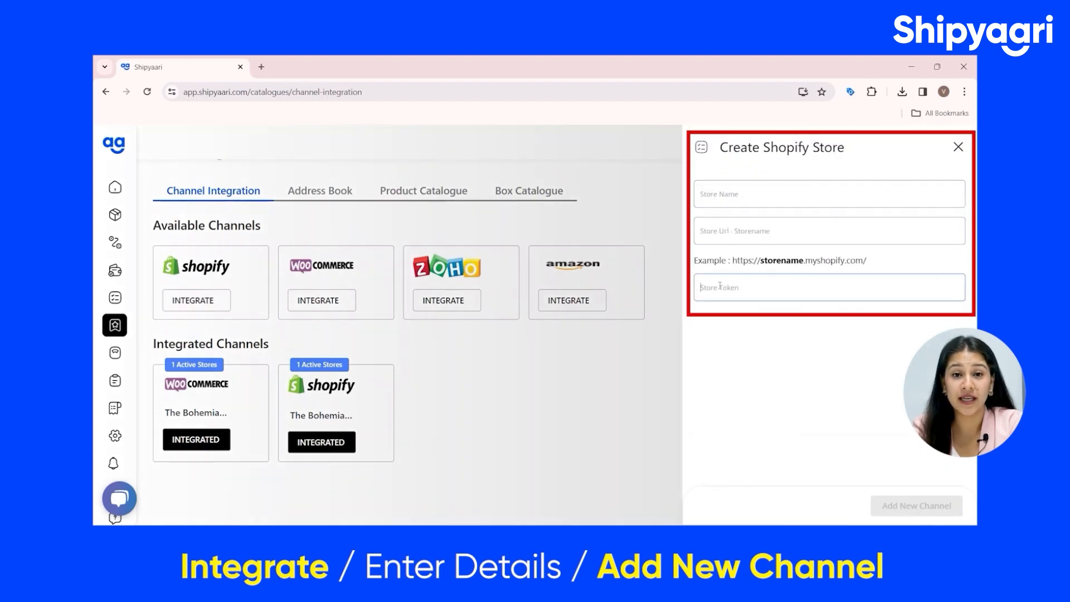
left_click(958, 147)
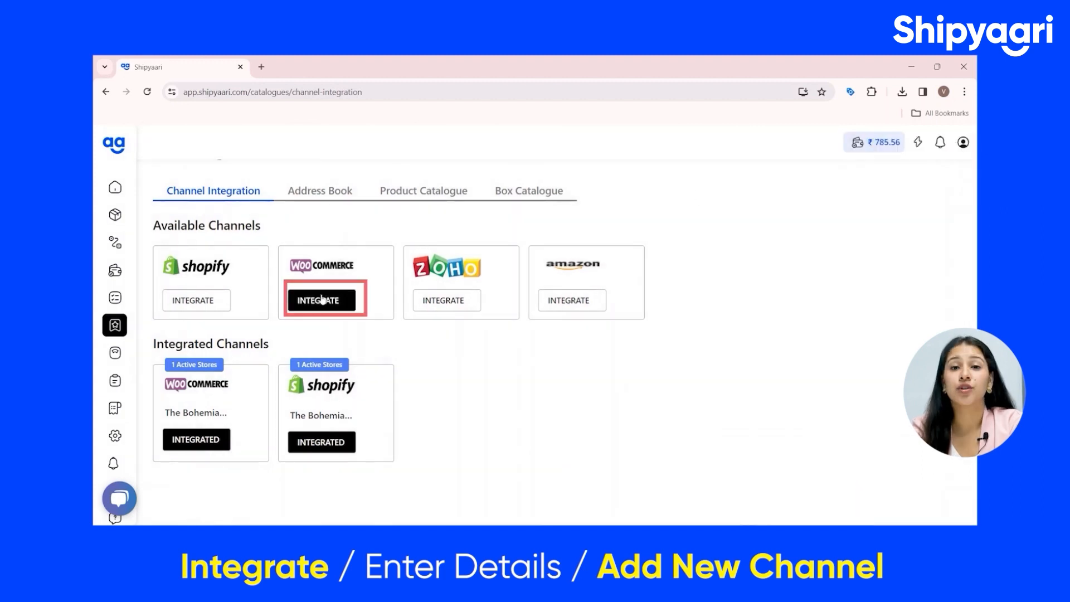
left_click(322, 299)
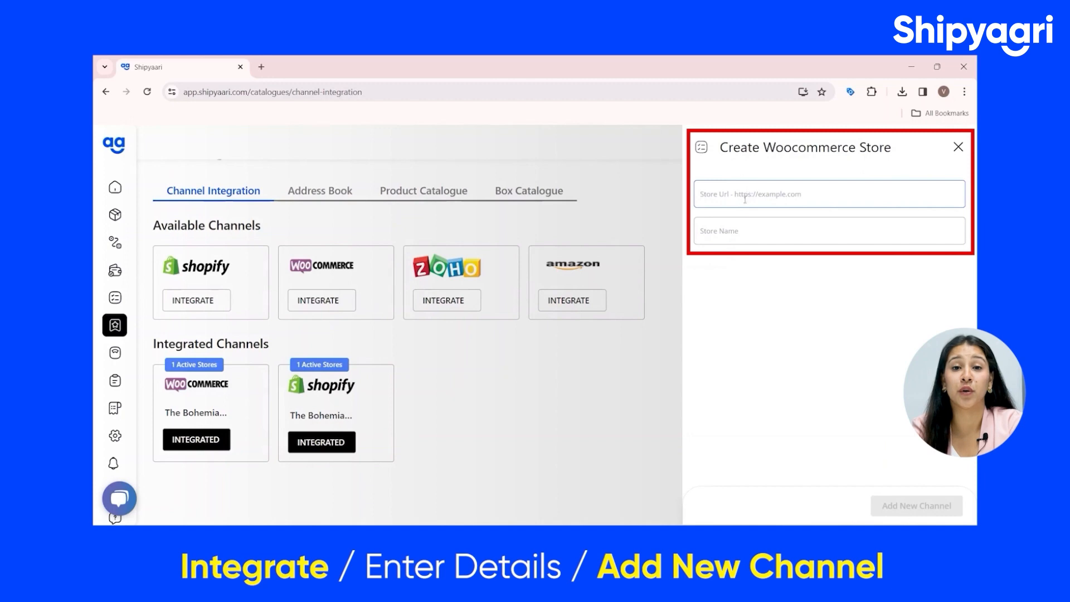
left_click(958, 147)
- Examine the Zoho store creation form, choosing Zoho.in as its domain, and start the Amazon channel integration
left_click(443, 300)
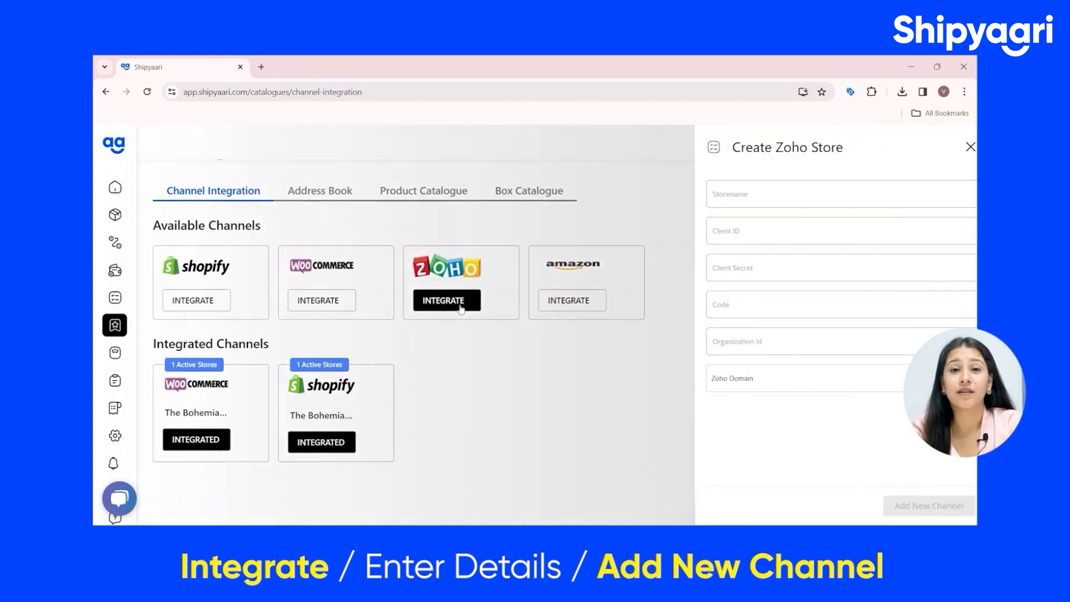
left_click(763, 185)
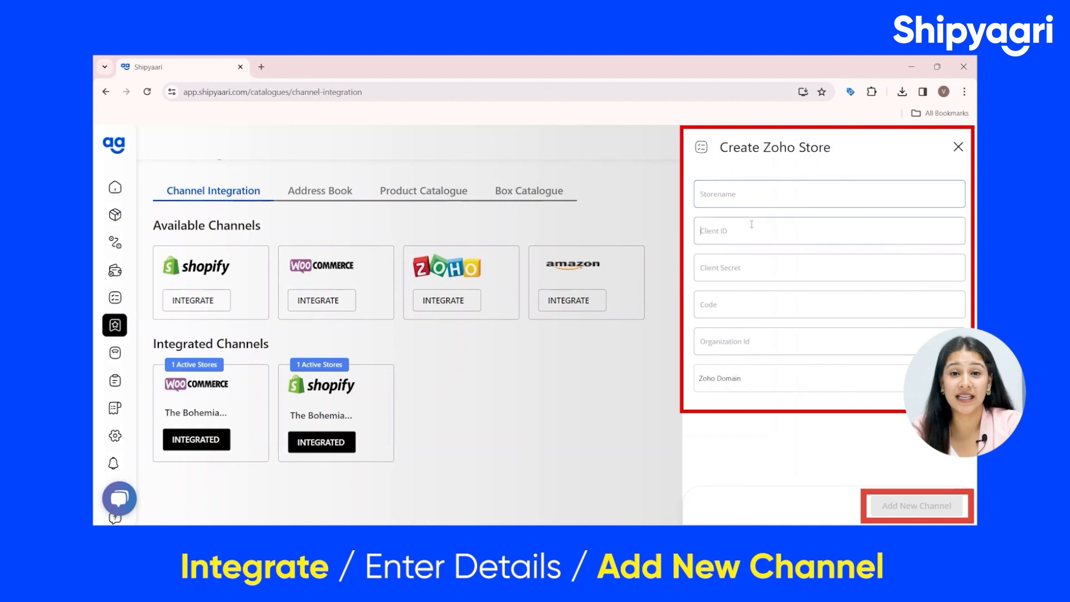
left_click(713, 311)
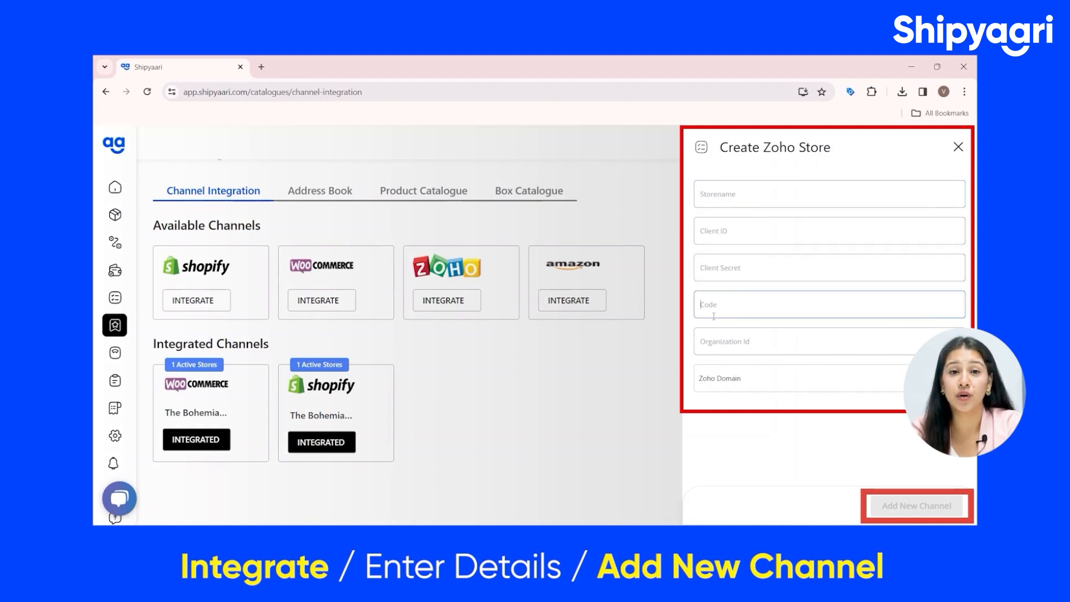
left_click(721, 368)
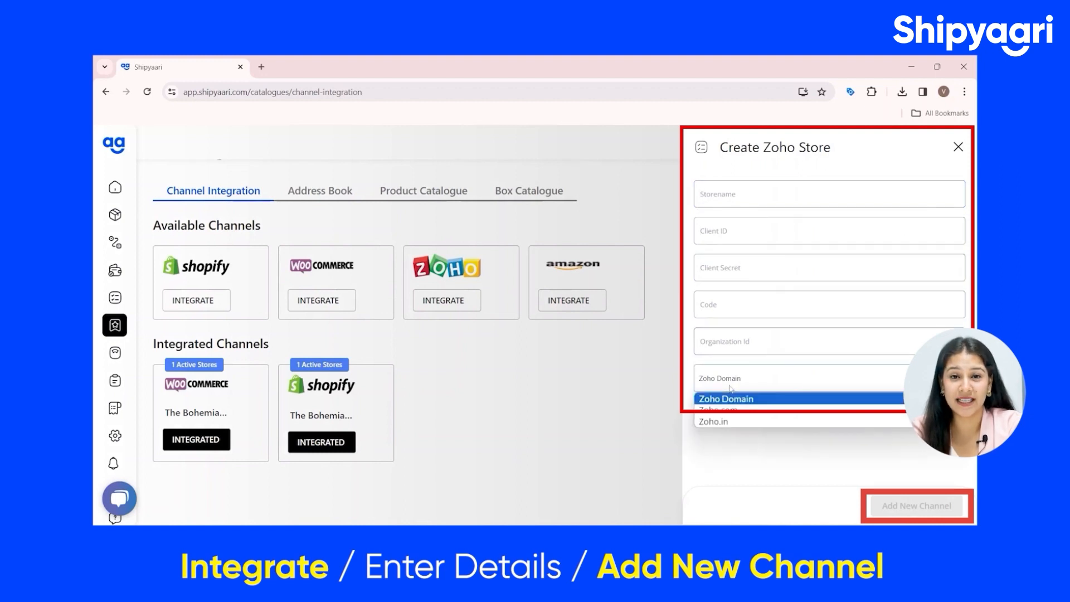
left_click(731, 426)
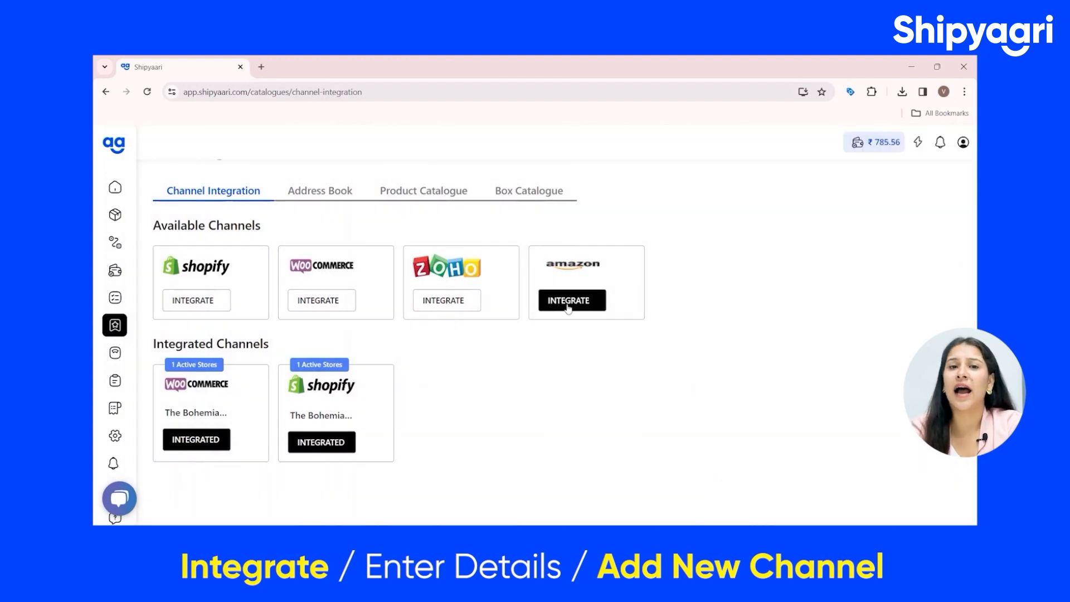
left_click(568, 301)
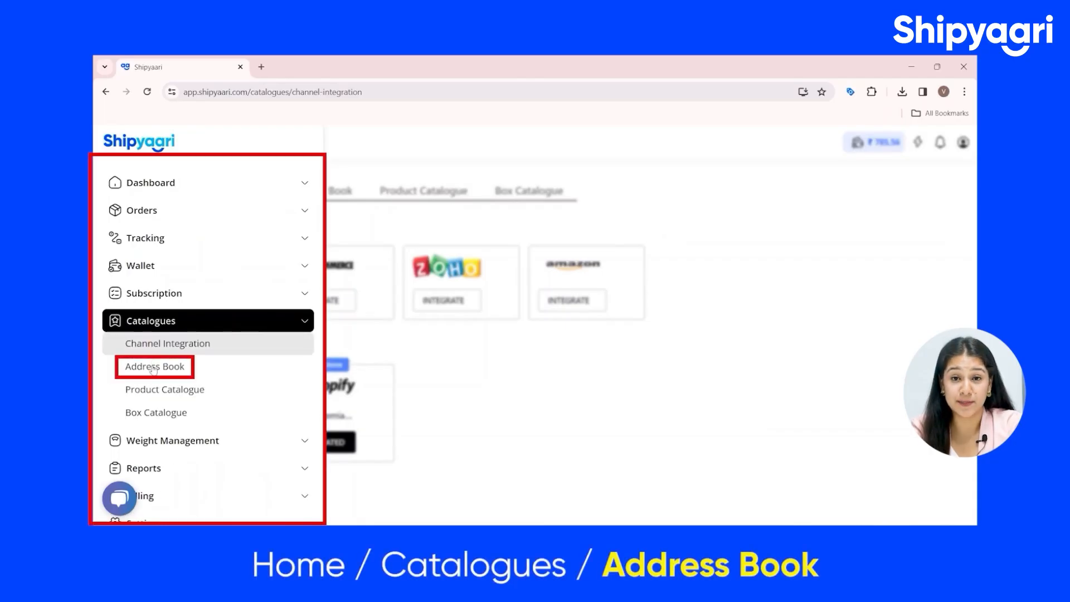
- Add a pickup address to the address book with its building, locality, landmark, pincode and contact details, and save it
left_click(155, 366)
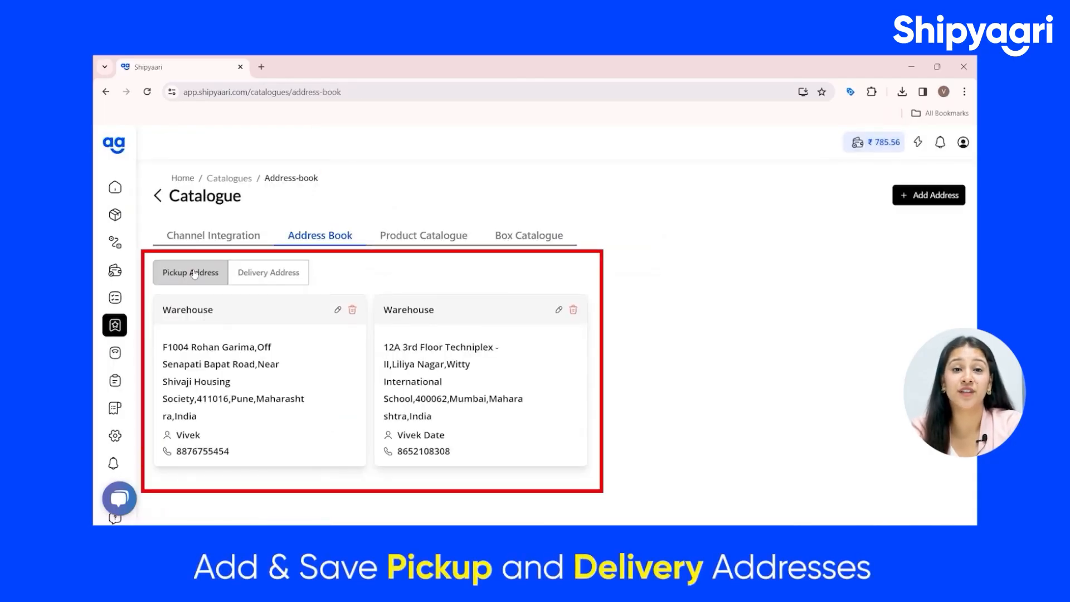
left_click(935, 194)
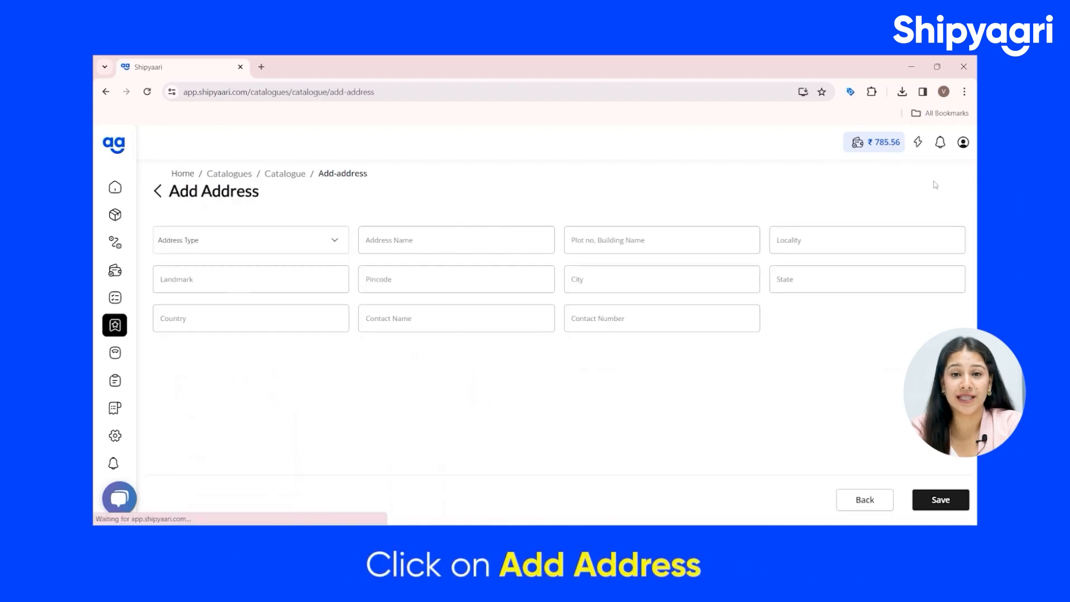
left_click(305, 239)
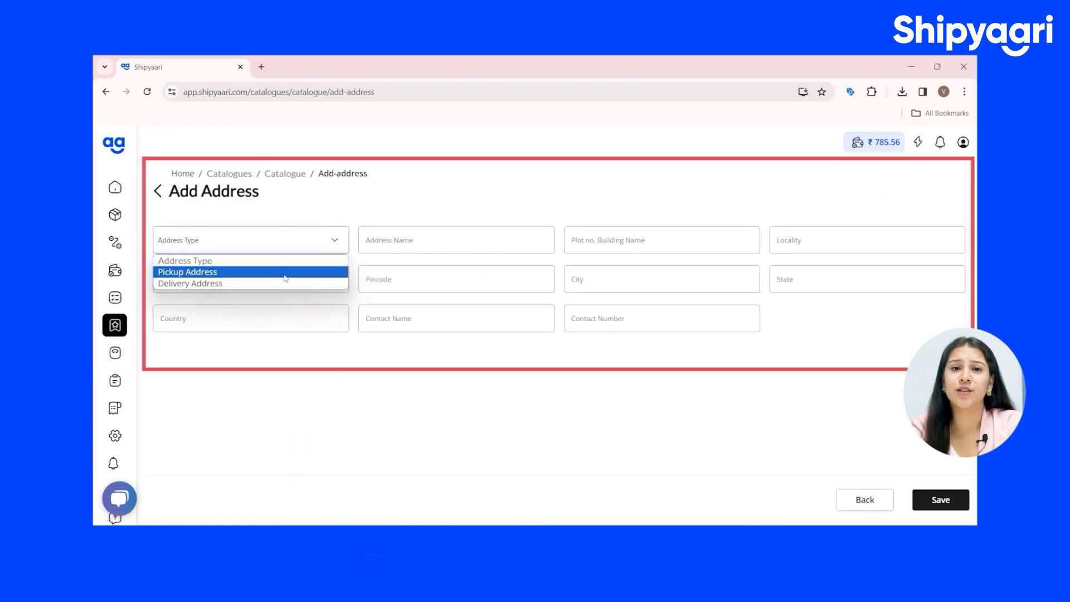
left_click(184, 270)
left_click(432, 237)
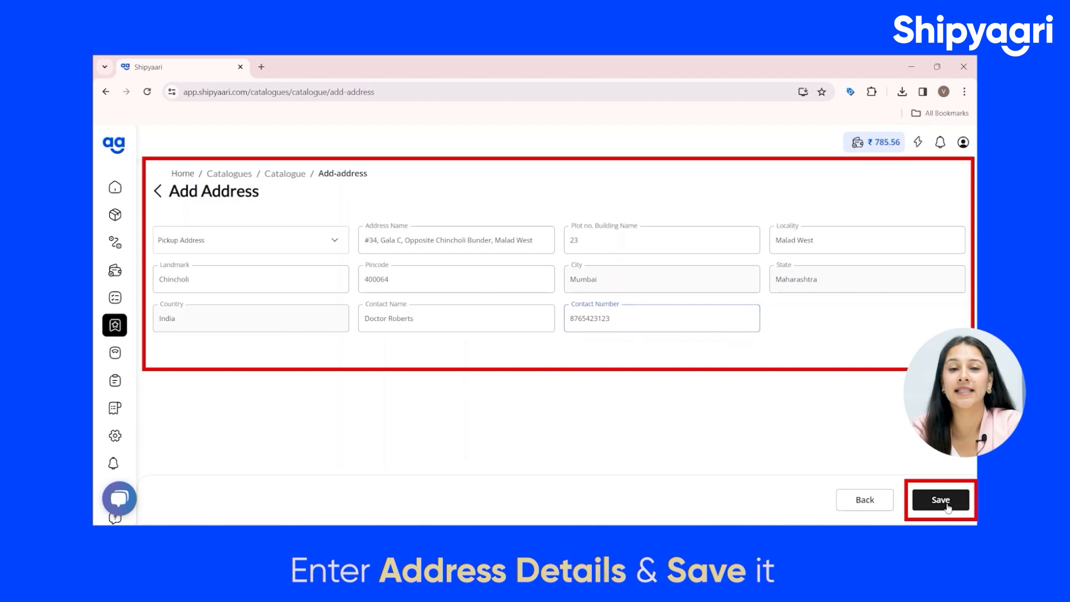
left_click(940, 499)
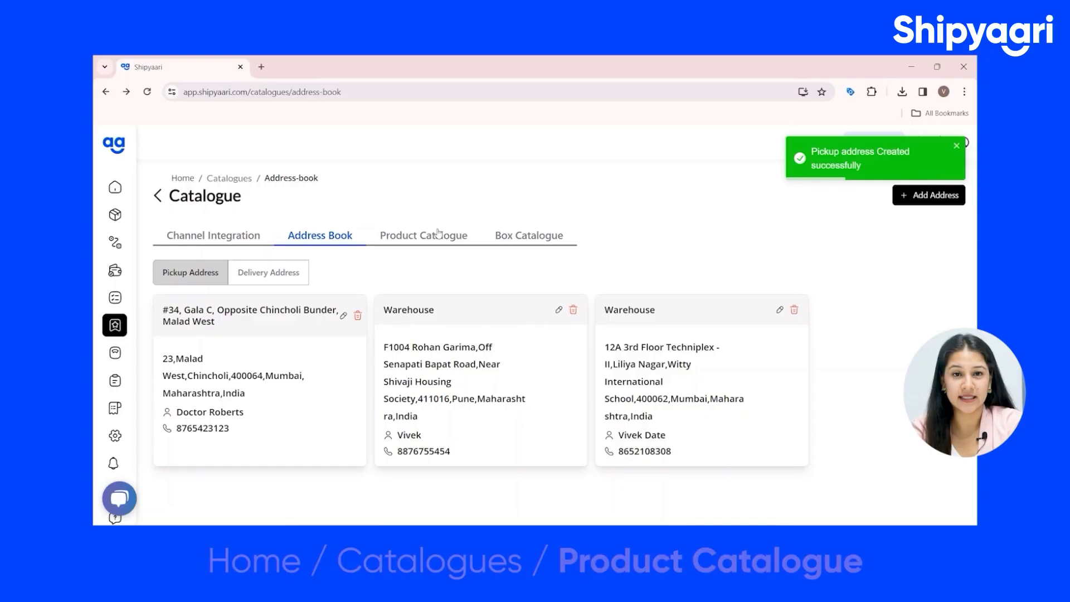
- Open the product catalogue and review the most viewed single products and the products by channel
left_click(437, 235)
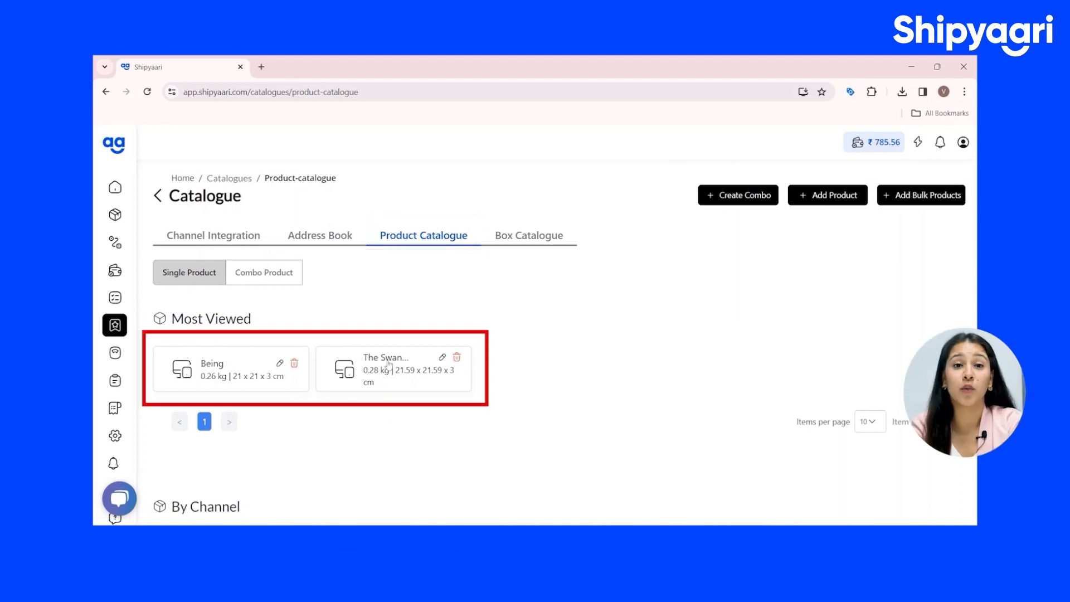
scroll(602, 397, "down", 2)
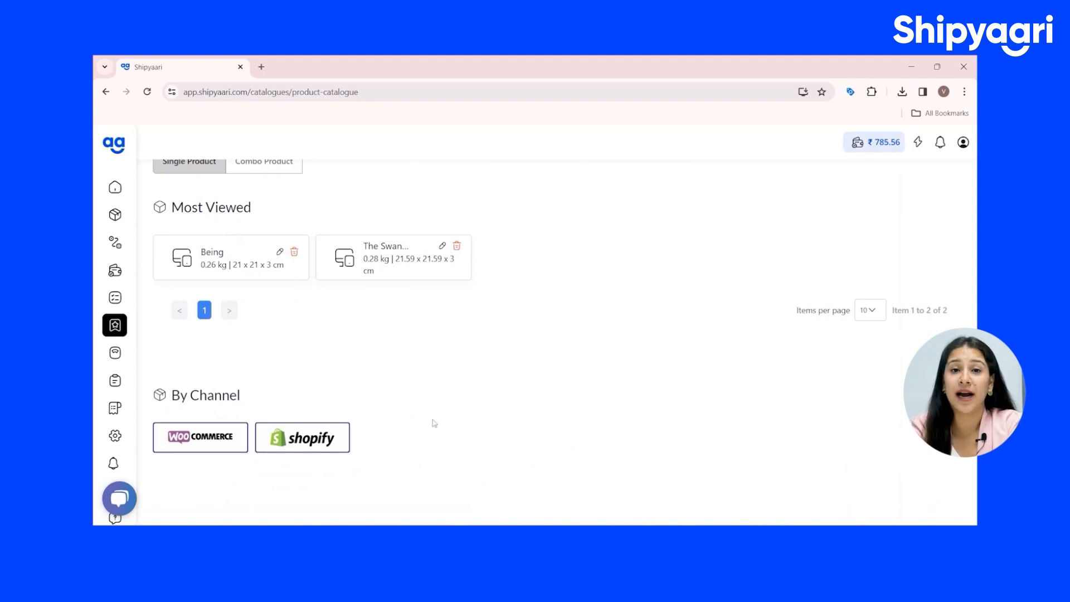
scroll(434, 423, "up", 2)
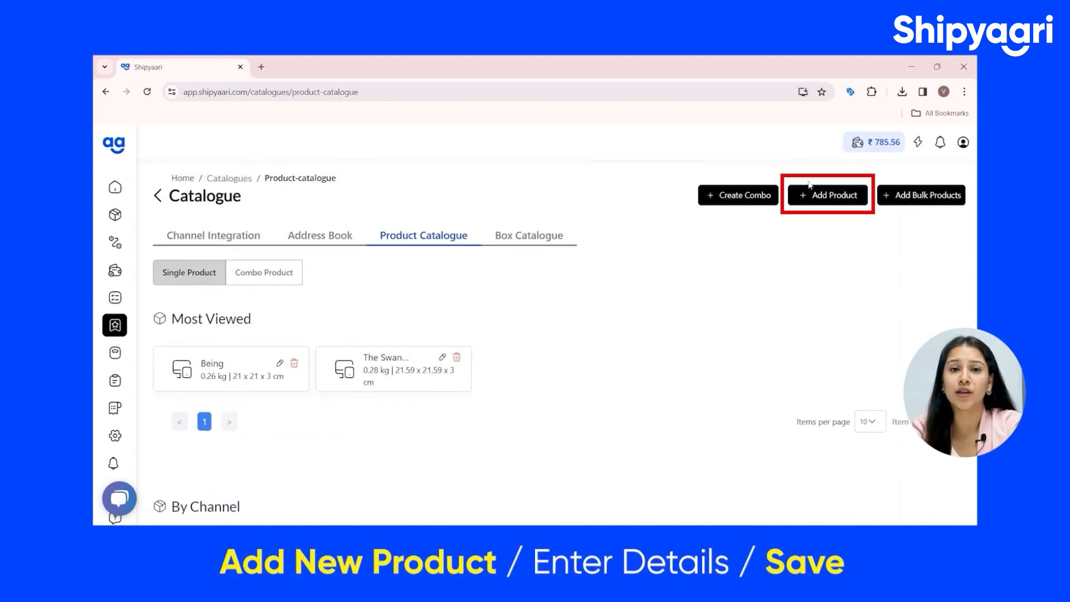
- Save a new product "Being - The Book": category Others, SKU TBB04, 21 x 21 x 3 cm, 0.49 kg, price 500, tax 0
left_click(851, 199)
left_click(279, 284)
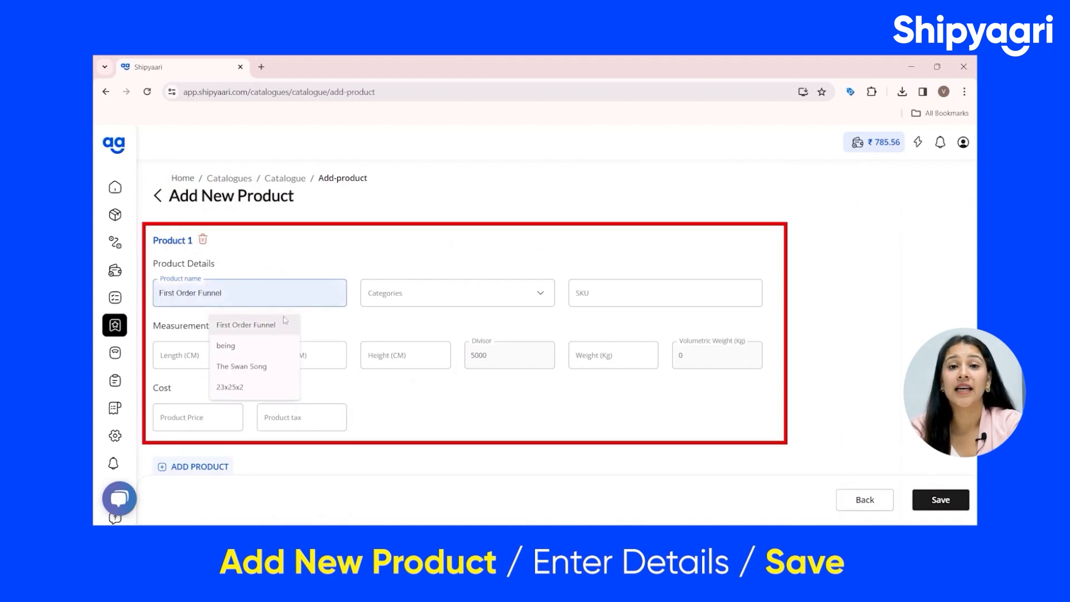
left_click(460, 292)
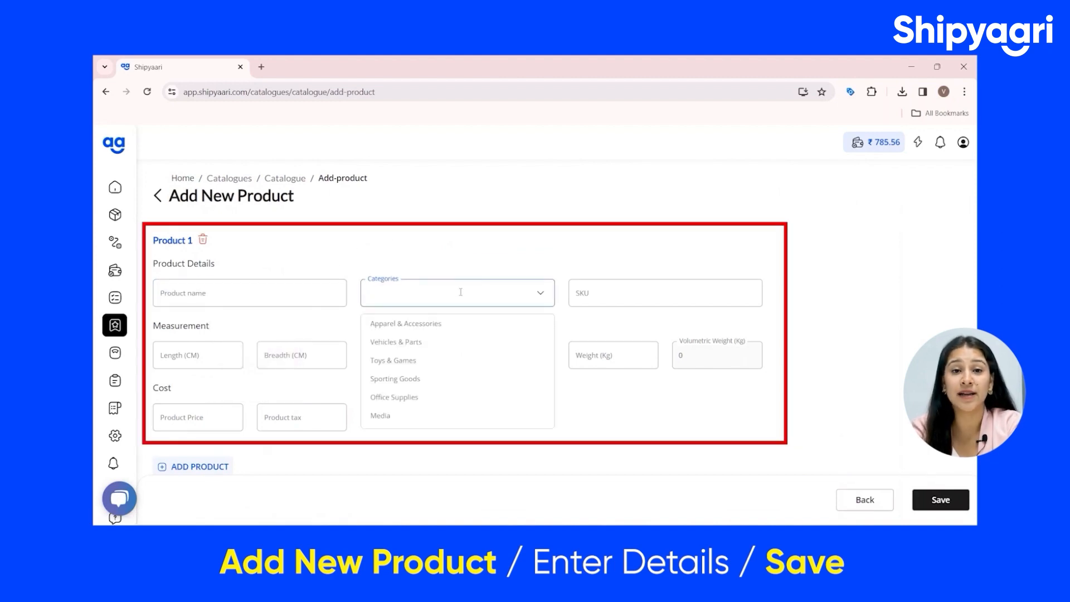
left_click(621, 286)
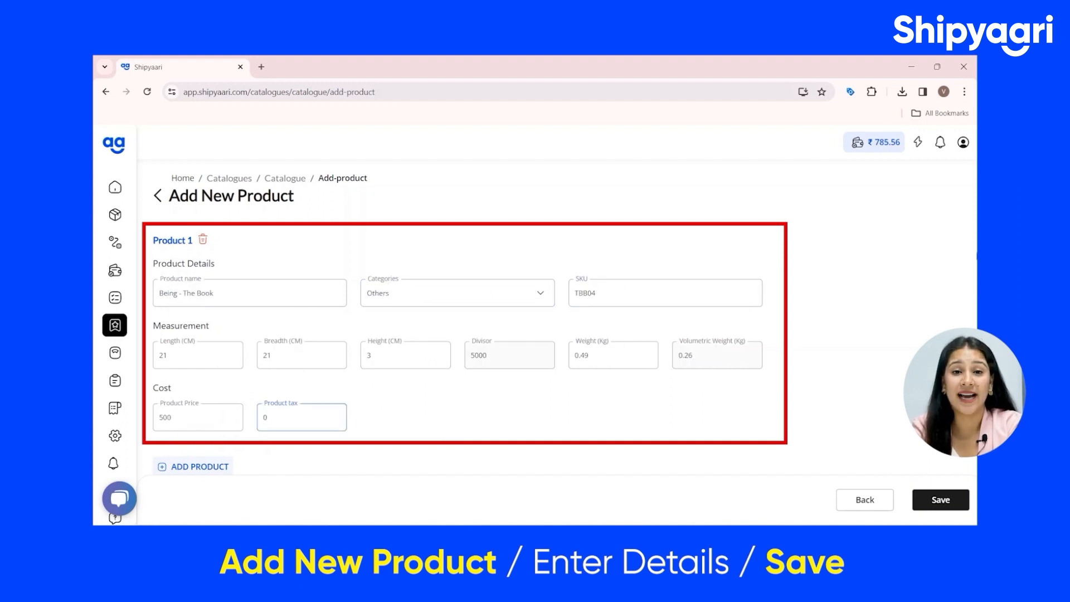
left_click(942, 496)
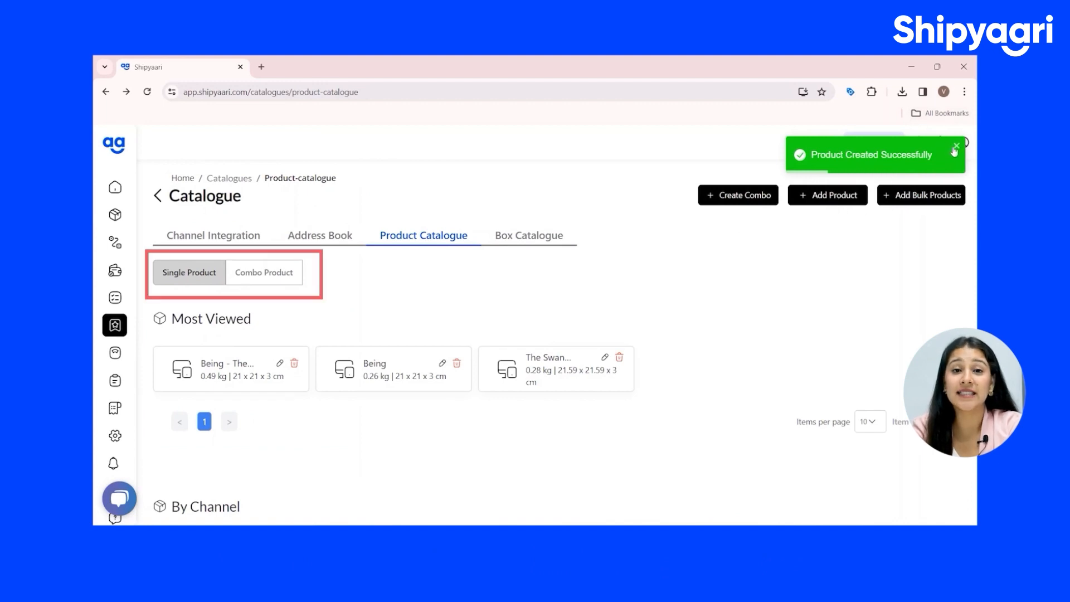
- Start a new combo product containing Being - The Book, The Swan Song and Being
left_click(287, 281)
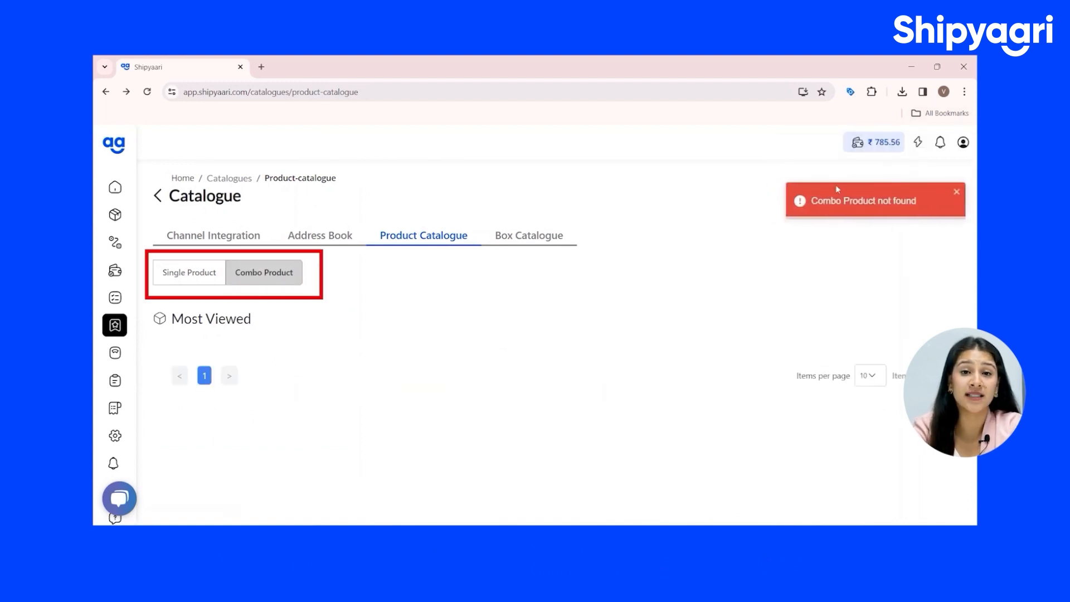
left_click(932, 194)
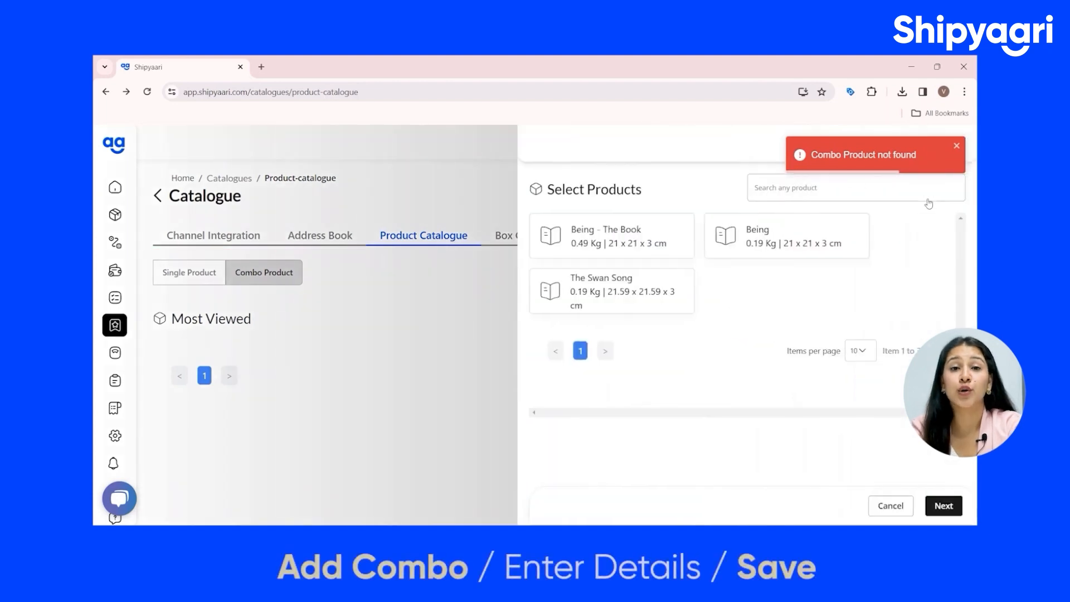
left_click(632, 241)
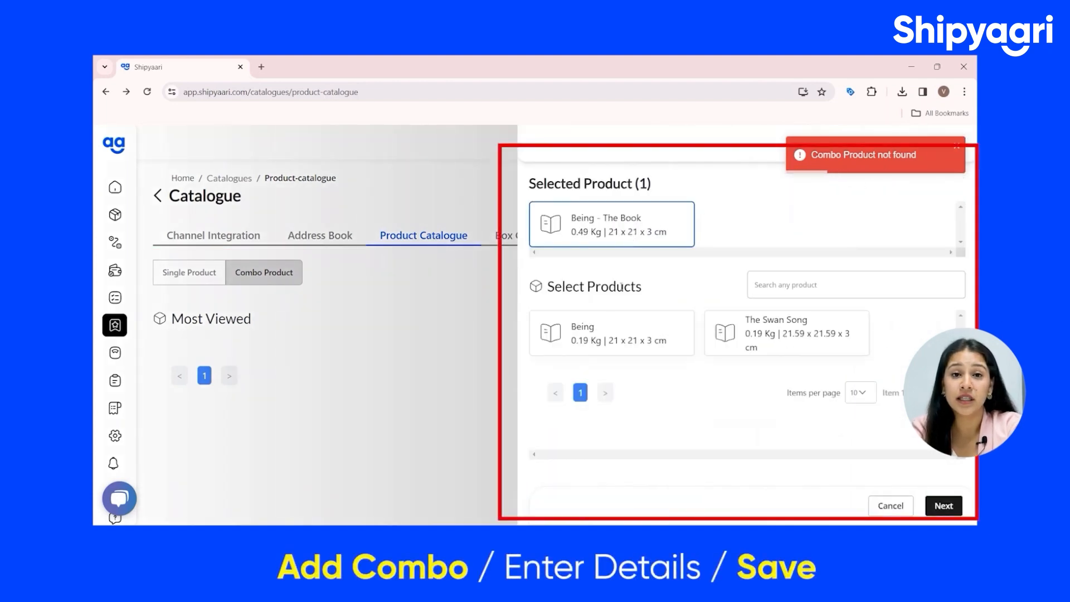
left_click(760, 352)
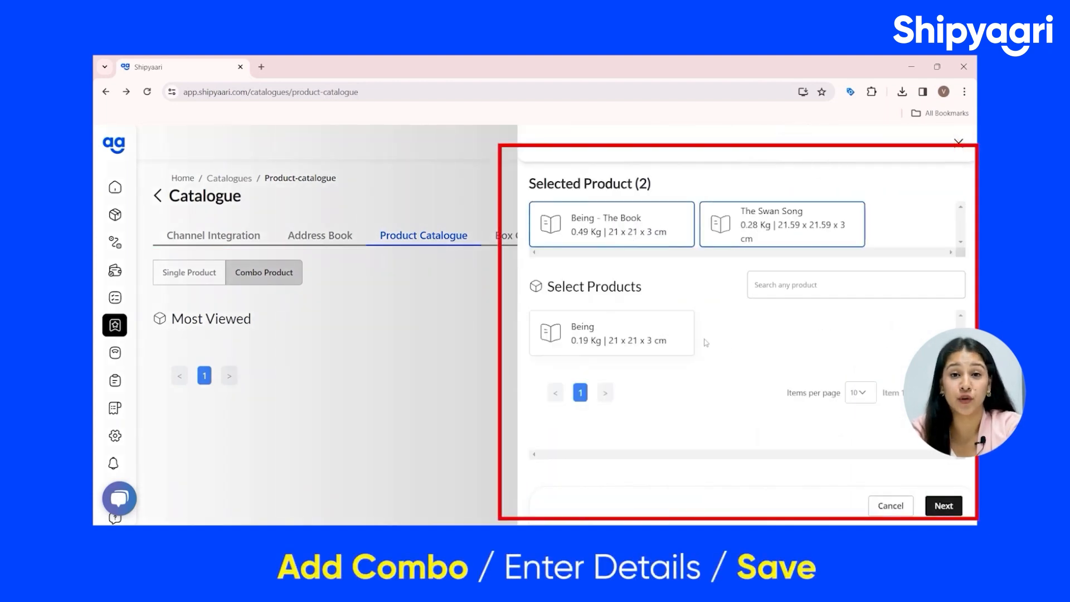
left_click(663, 346)
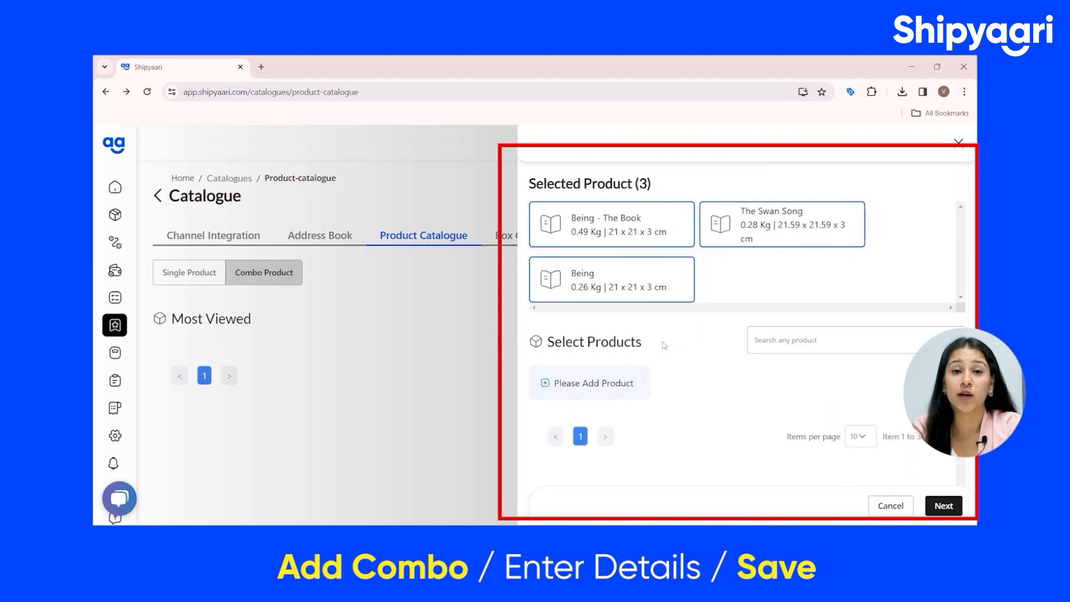
- Name the three-product combo "Saver Deal" and save it to the product catalogue
left_click(944, 505)
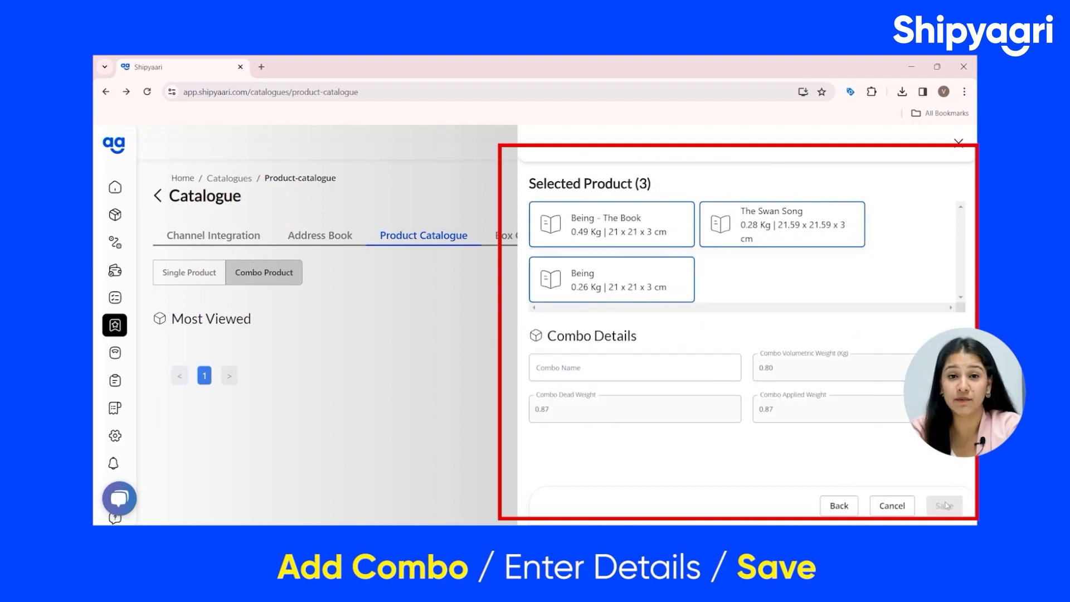
left_click(680, 366)
type("Saver Deal")
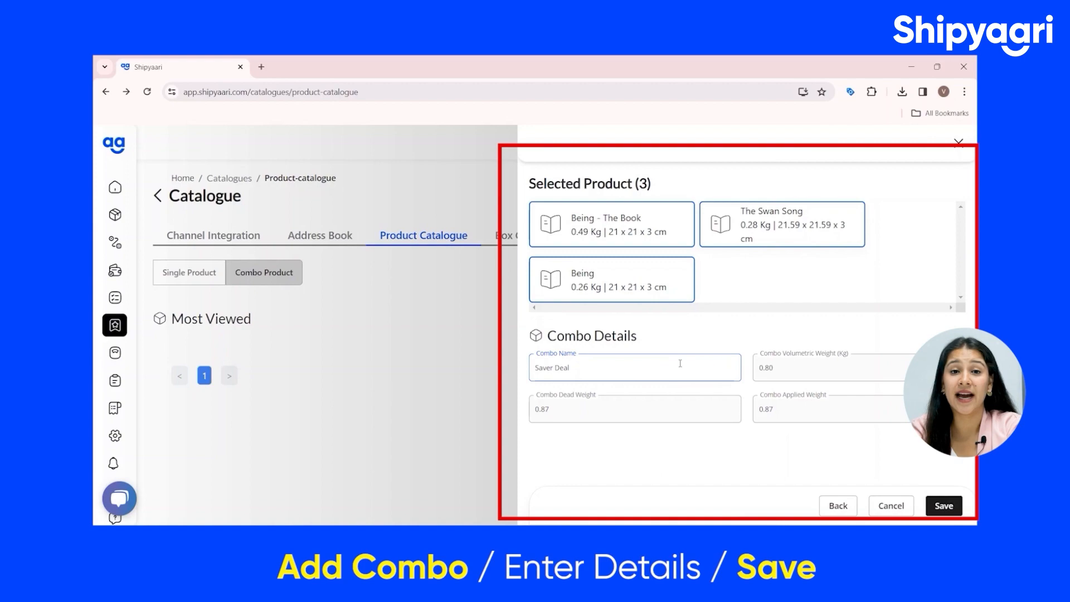
left_click(943, 506)
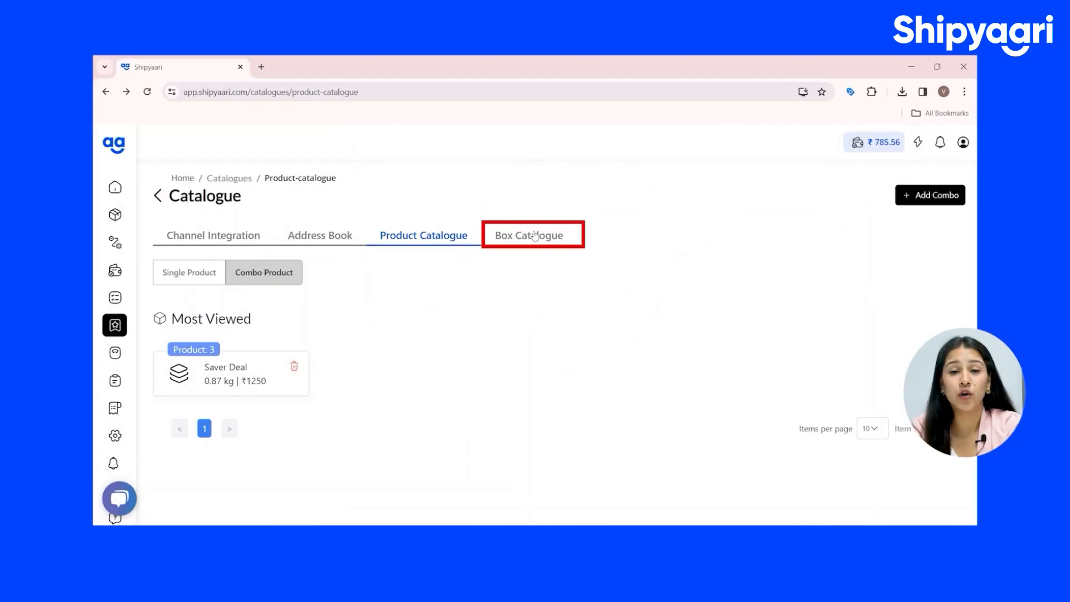
- Save a new seller box "30x30x25" in the box catalogue: 30 x 30 x 25 cm, brown, price 0, dead weight 0.4
left_click(529, 235)
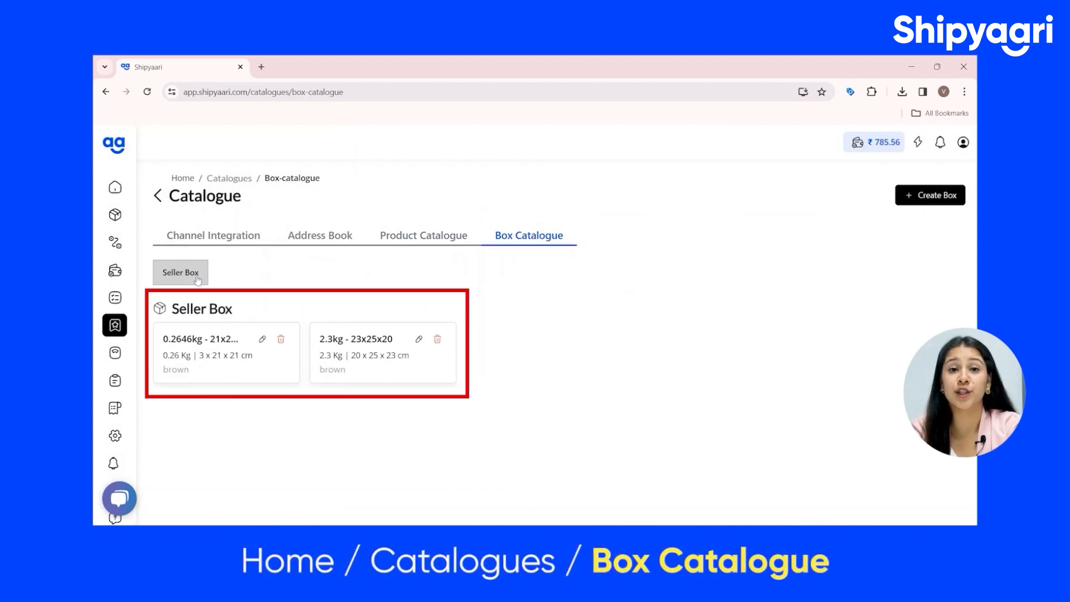
left_click(930, 195)
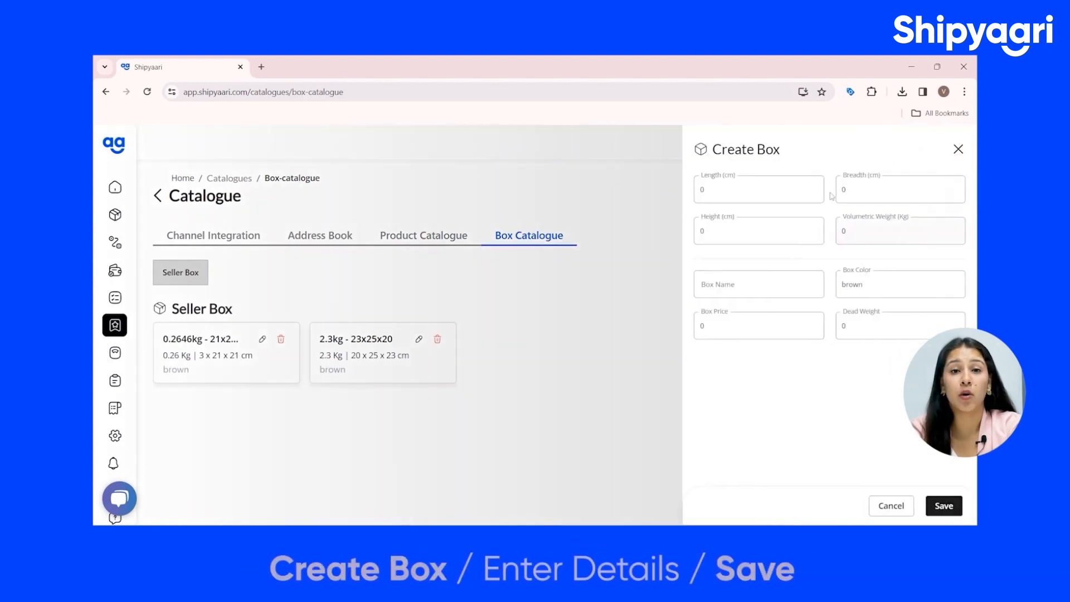
left_click(796, 191)
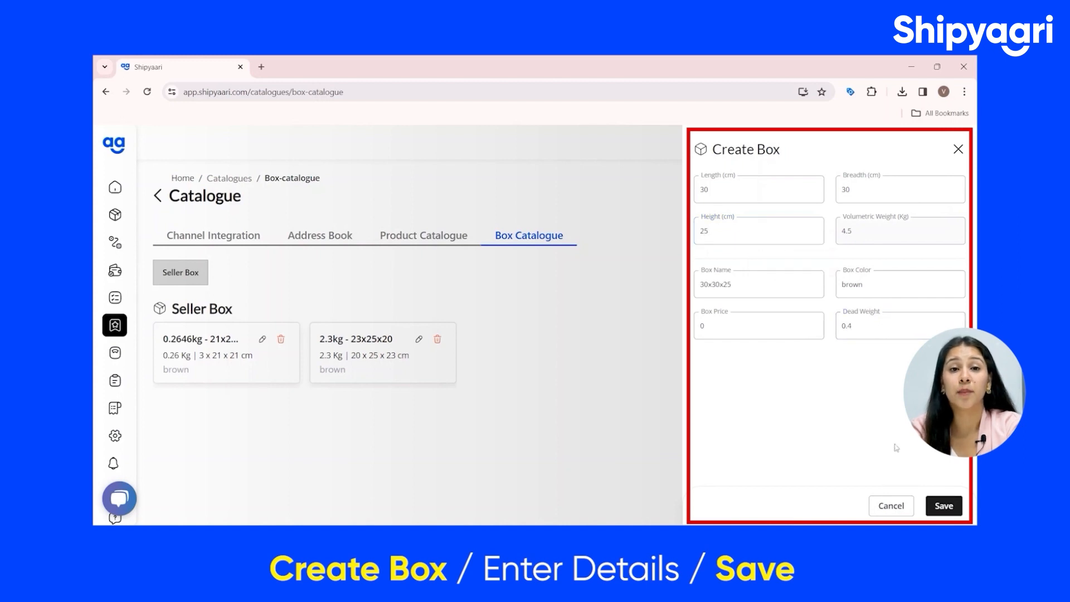
left_click(955, 511)
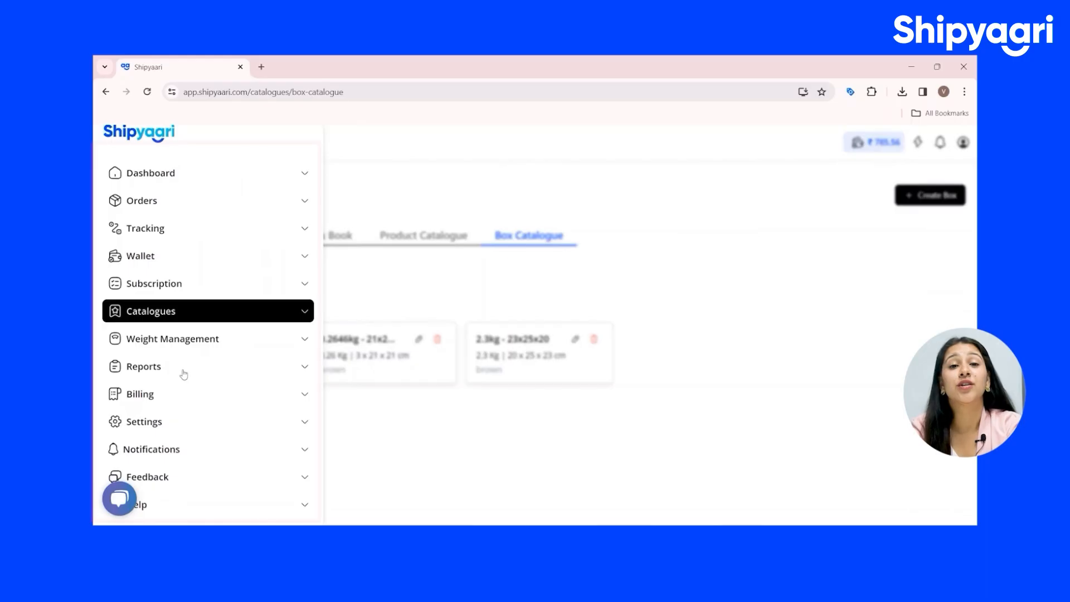
- Open the Reports section
left_click(179, 369)
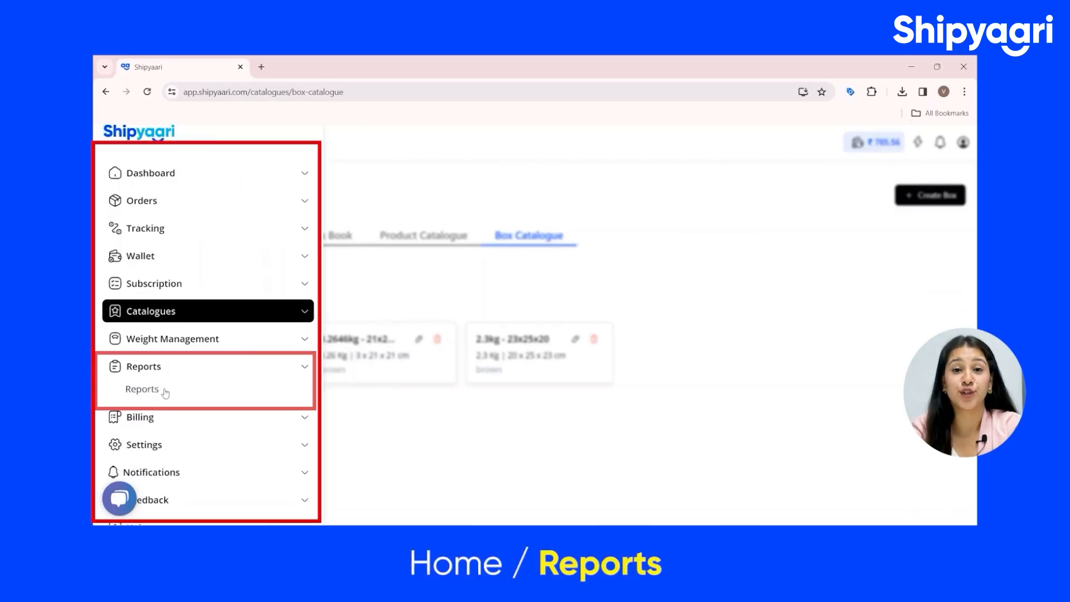